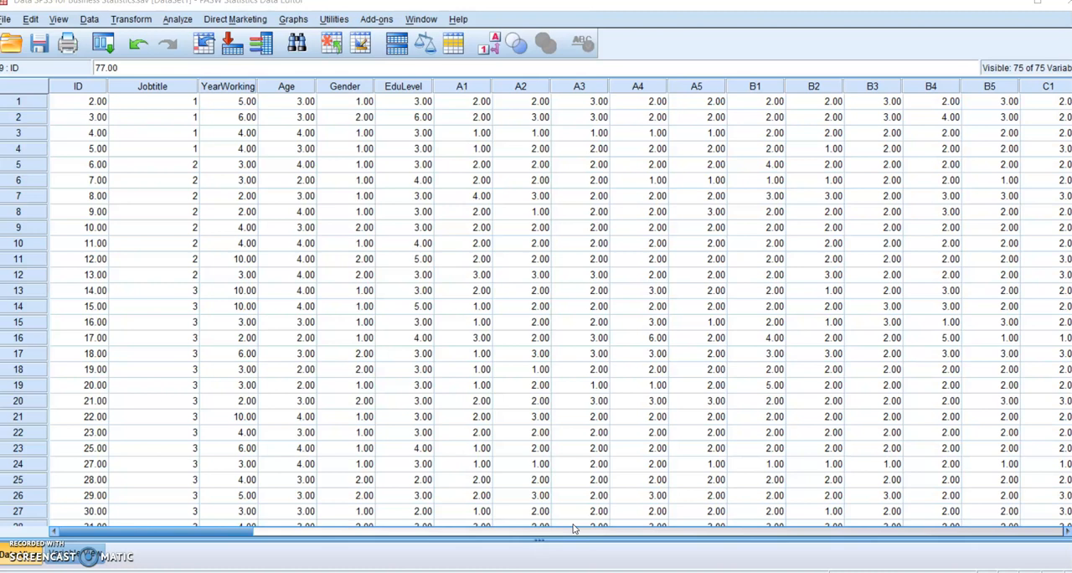
- Set up a linear regression with Factor_D as the dependent variable and Factor_A as the independent variable
left_click(550, 556)
left_click(177, 19)
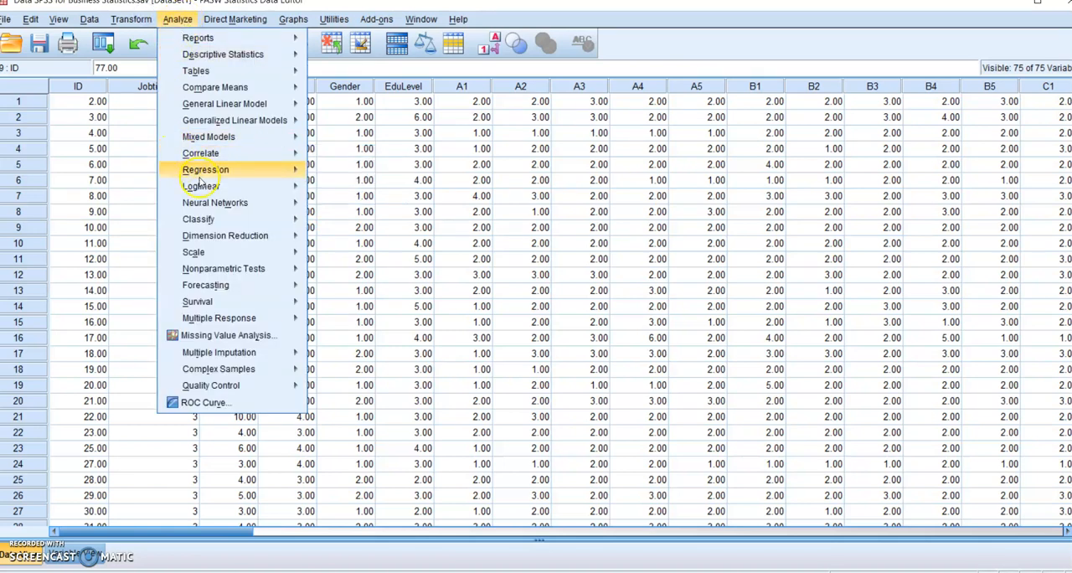
mouse_move(203, 174)
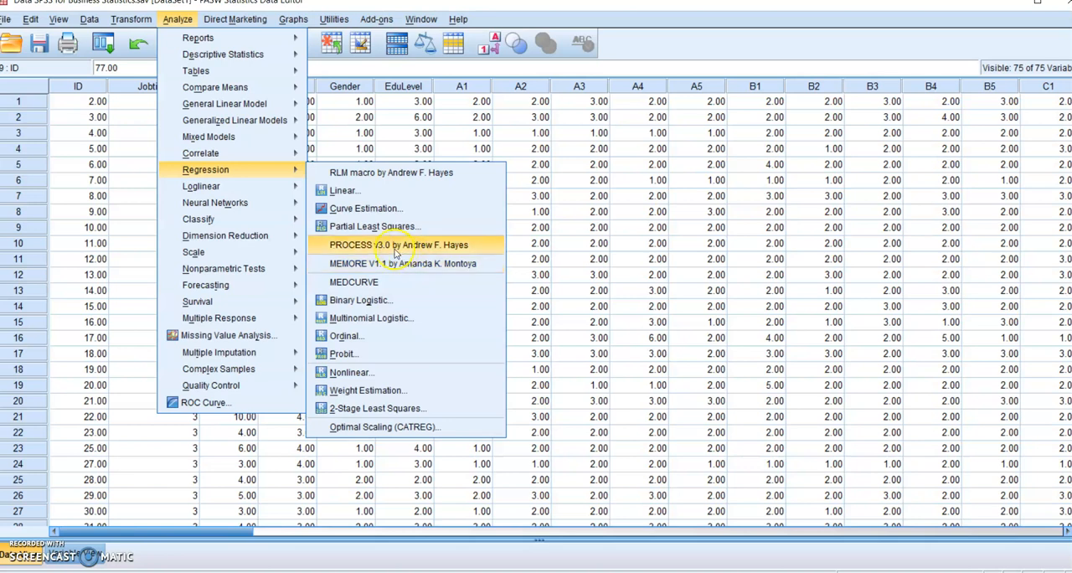
left_click(362, 190)
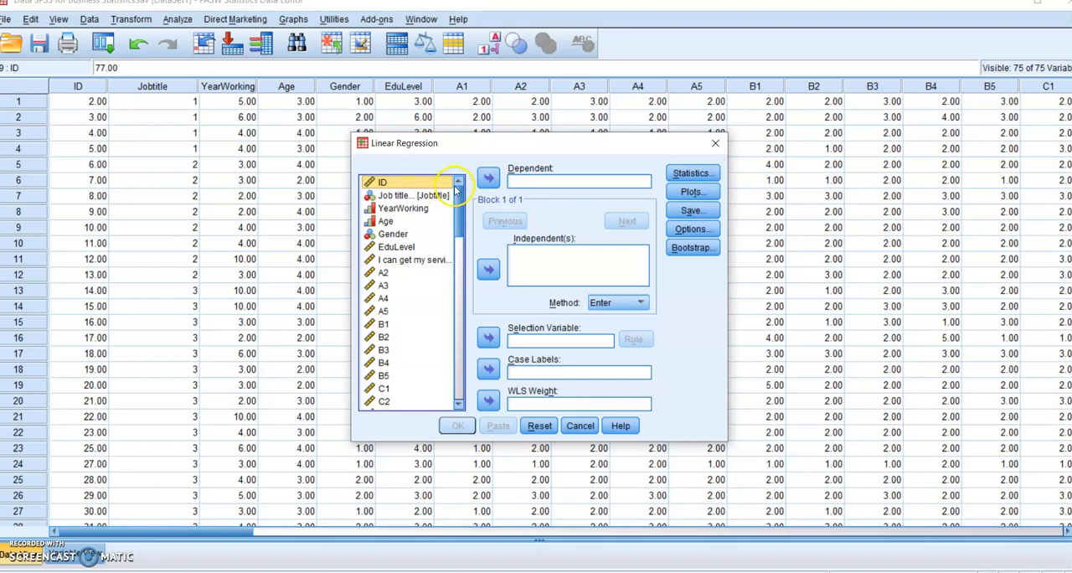
left_click_drag(459, 197, 453, 366)
left_click(405, 403)
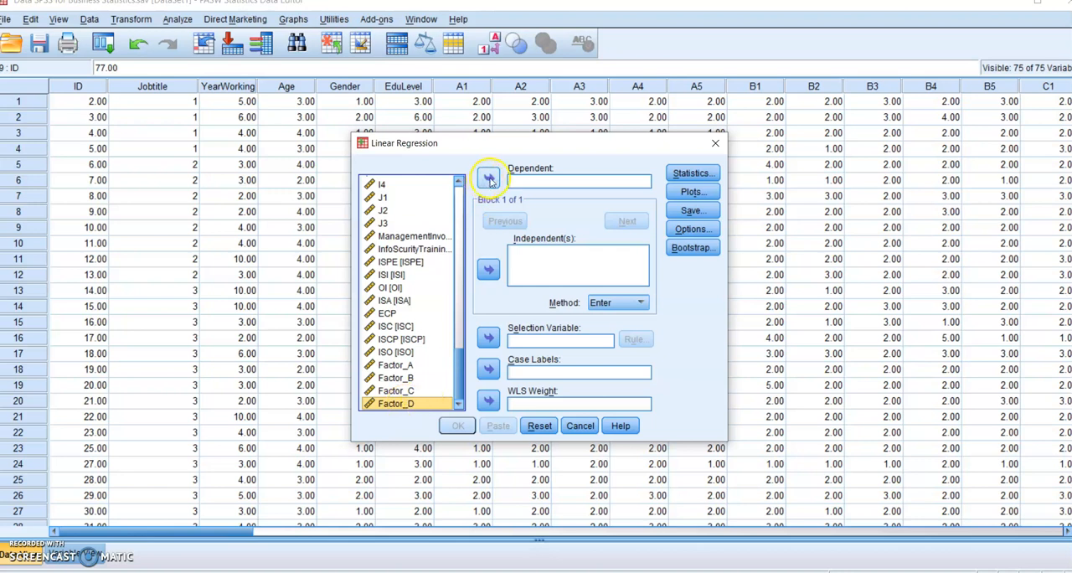
left_click(489, 177)
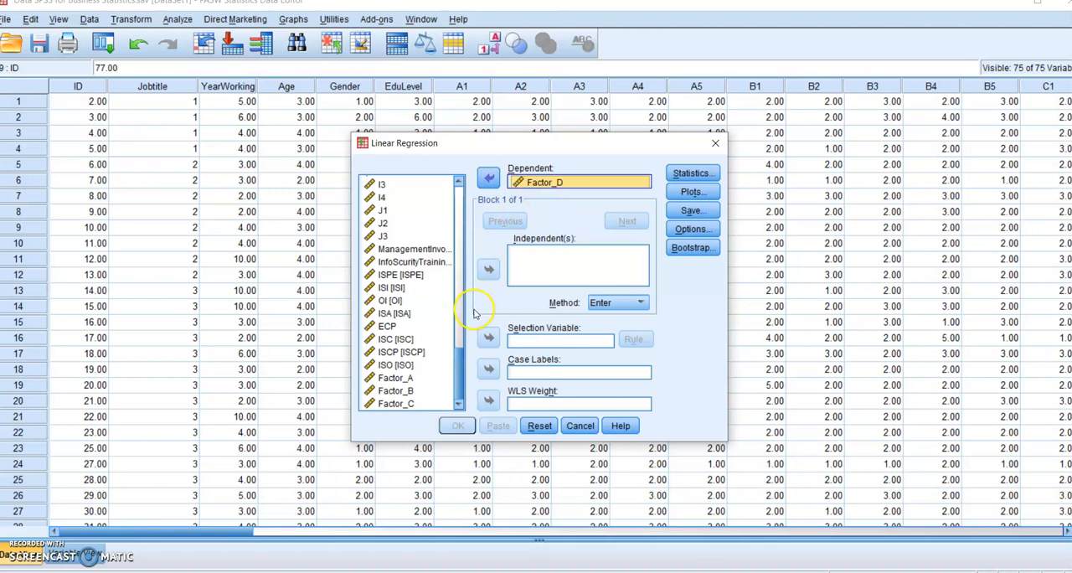
left_click(410, 379)
left_click(490, 272)
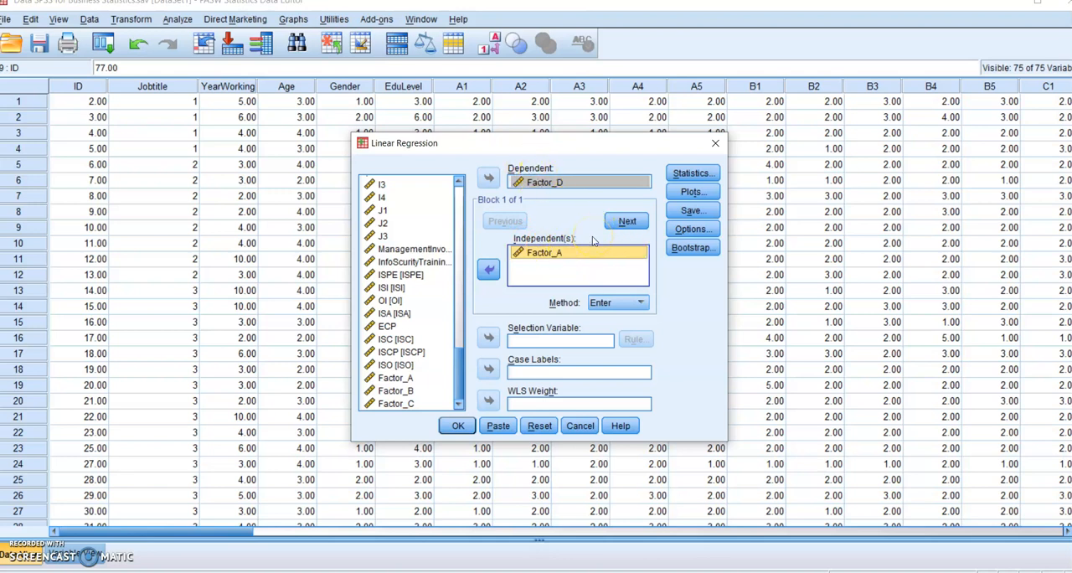
- Add Factor_B and Factor_C to the regression's independent variables
left_click(409, 392)
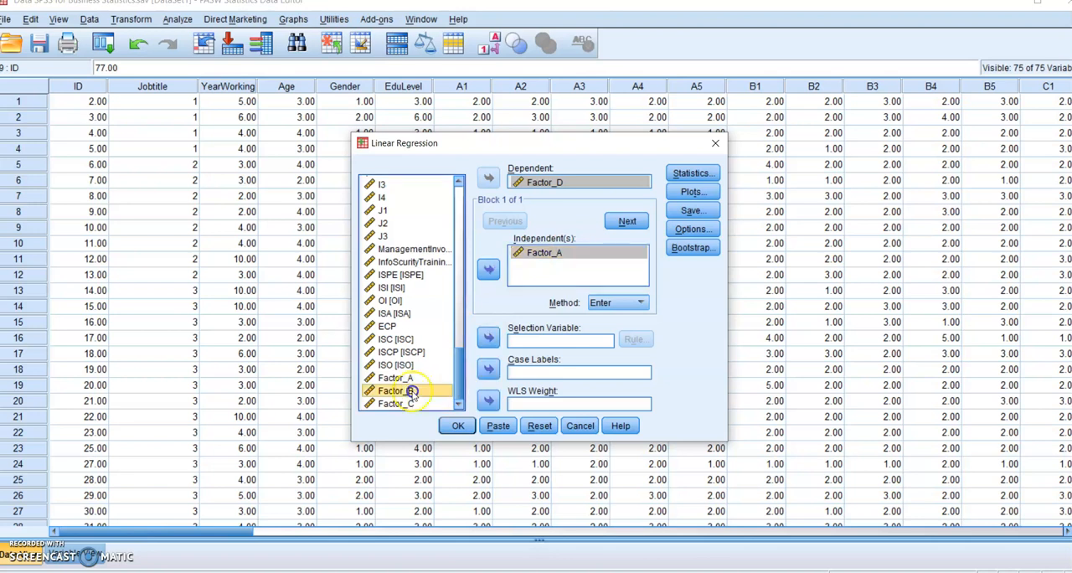
key("shift+Down")
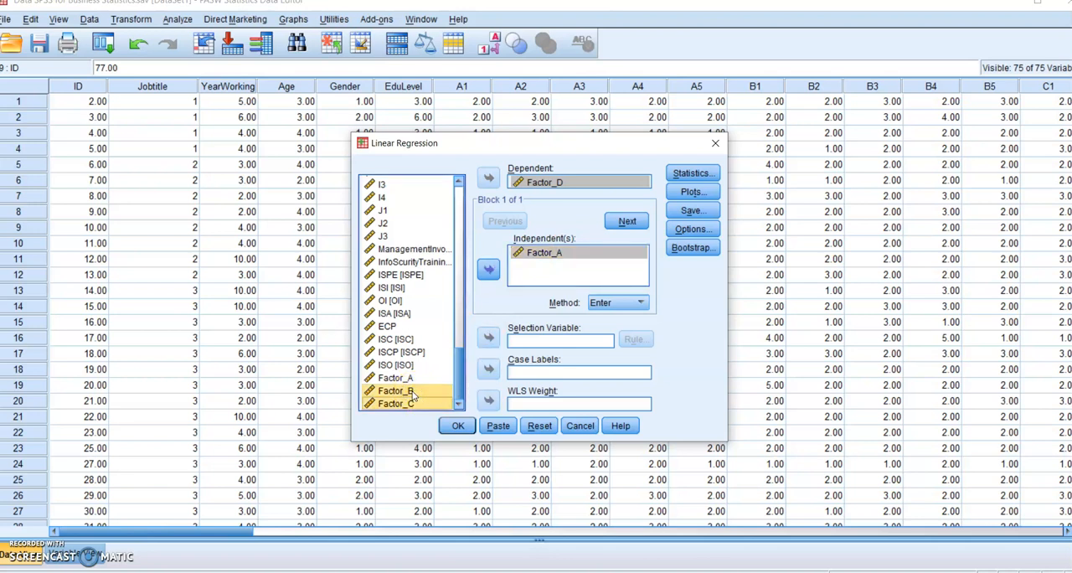
left_click(490, 269)
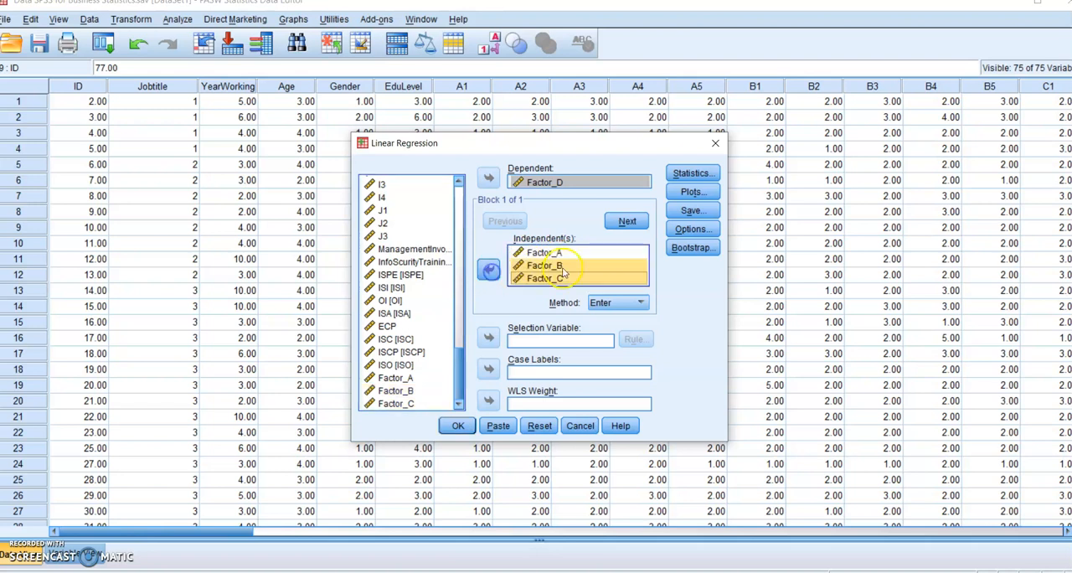
- Remove Factor_B and Factor_C from the independent variables, keeping only Factor_A
left_click(593, 265)
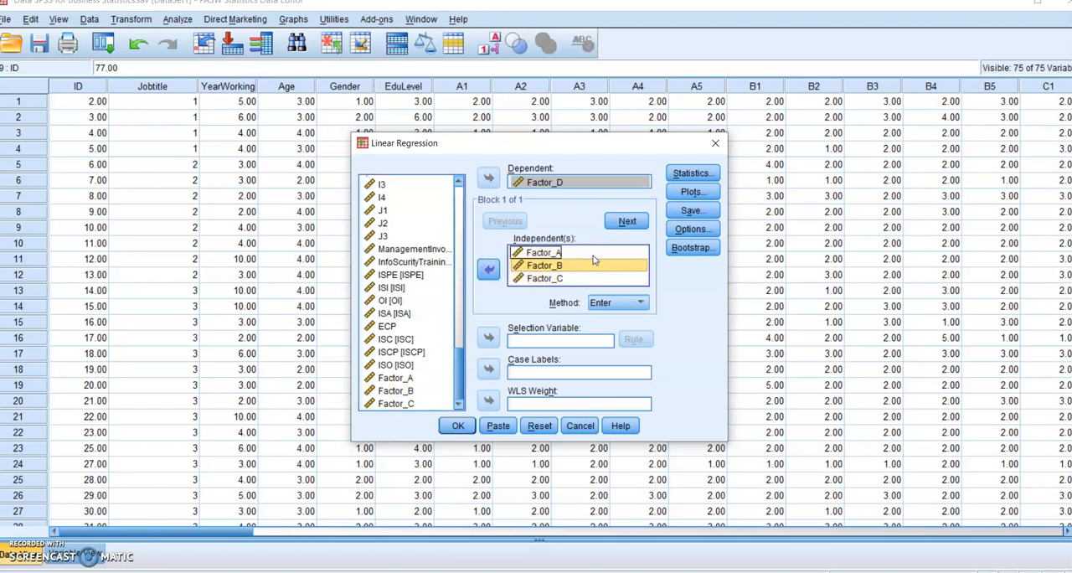
left_click(595, 254)
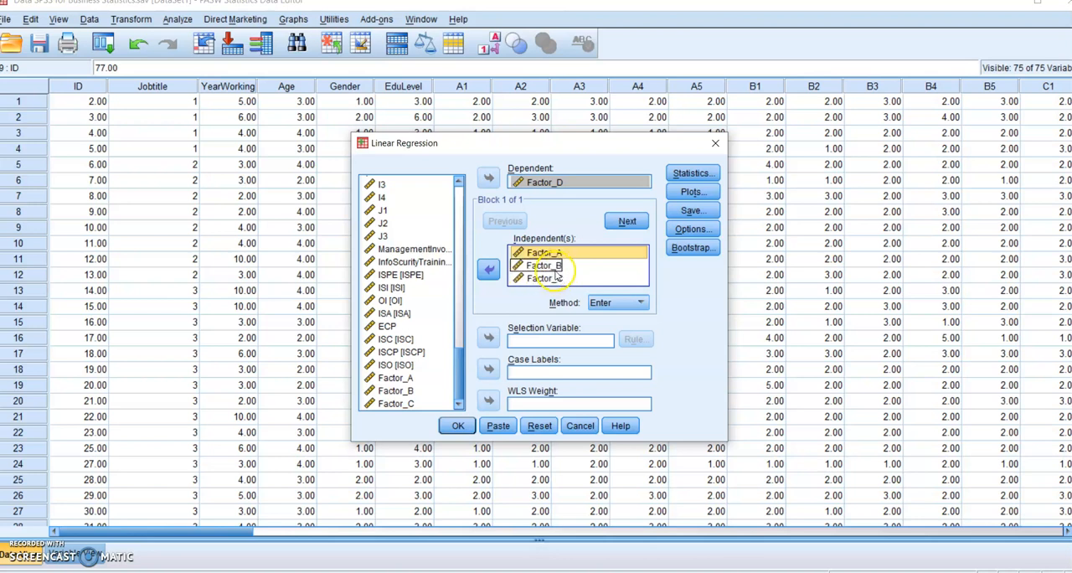
left_click(563, 266)
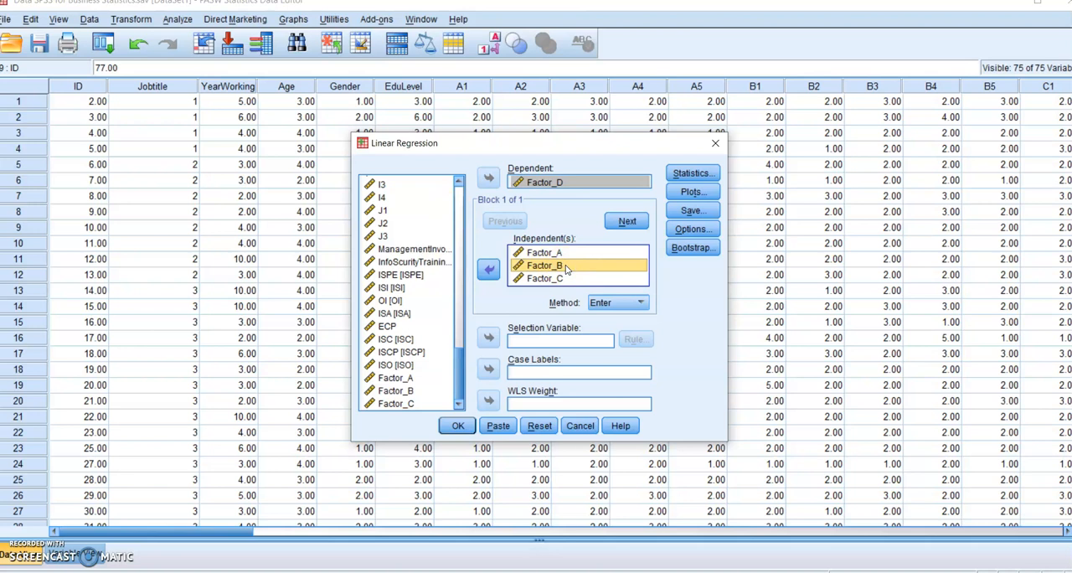
left_click(490, 269)
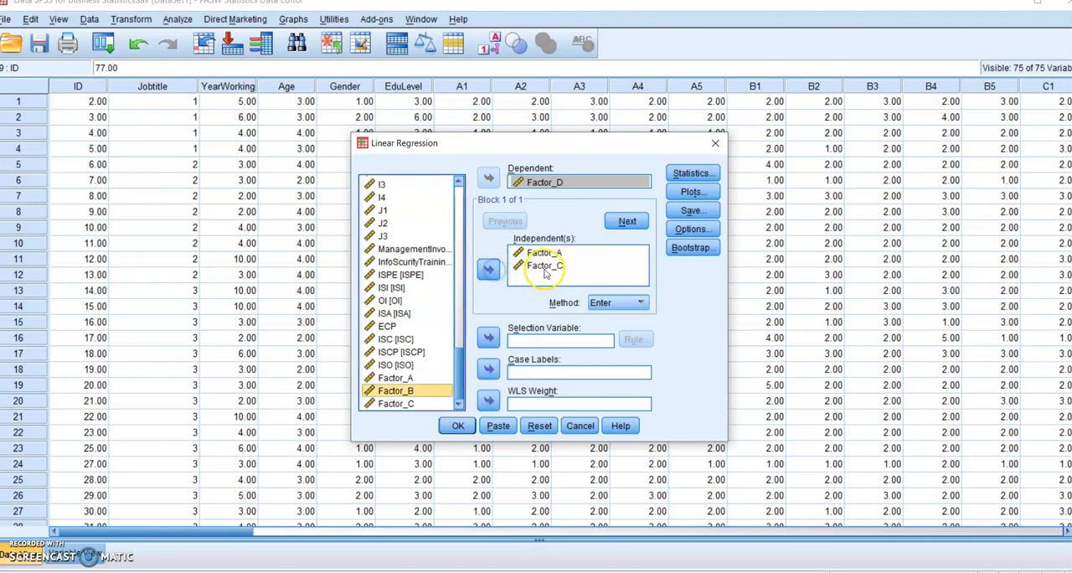
left_click(490, 270)
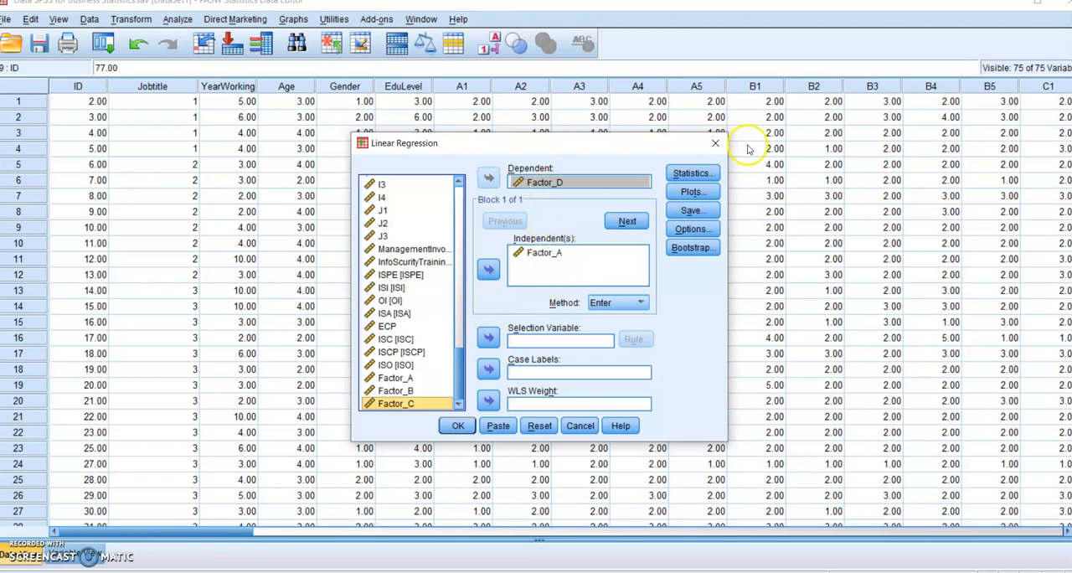
- Include R squared change, descriptives and collinearity diagnostics in the regression statistics
left_click(693, 174)
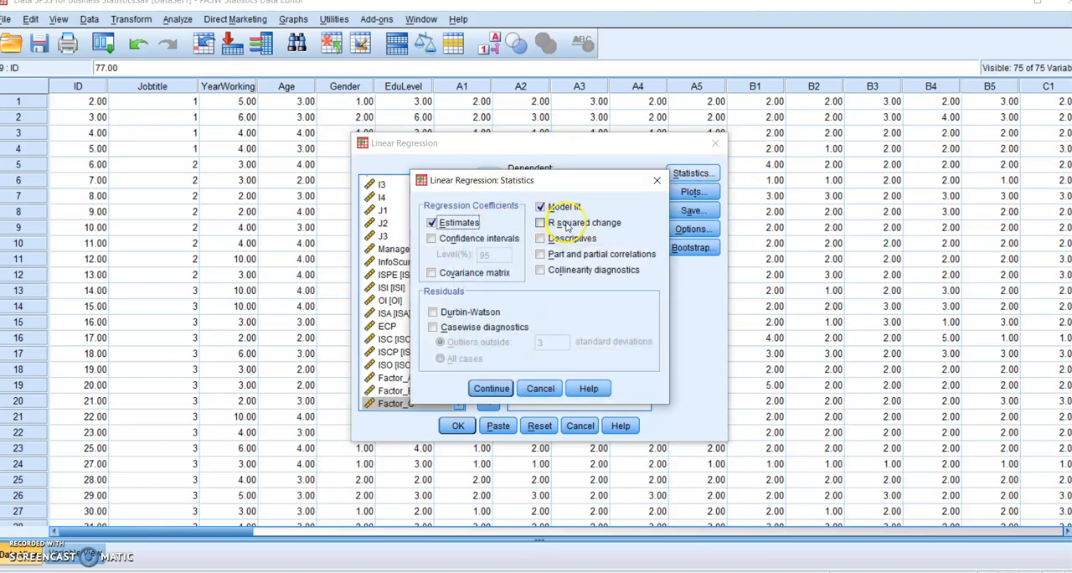
left_click(559, 223)
left_click(558, 239)
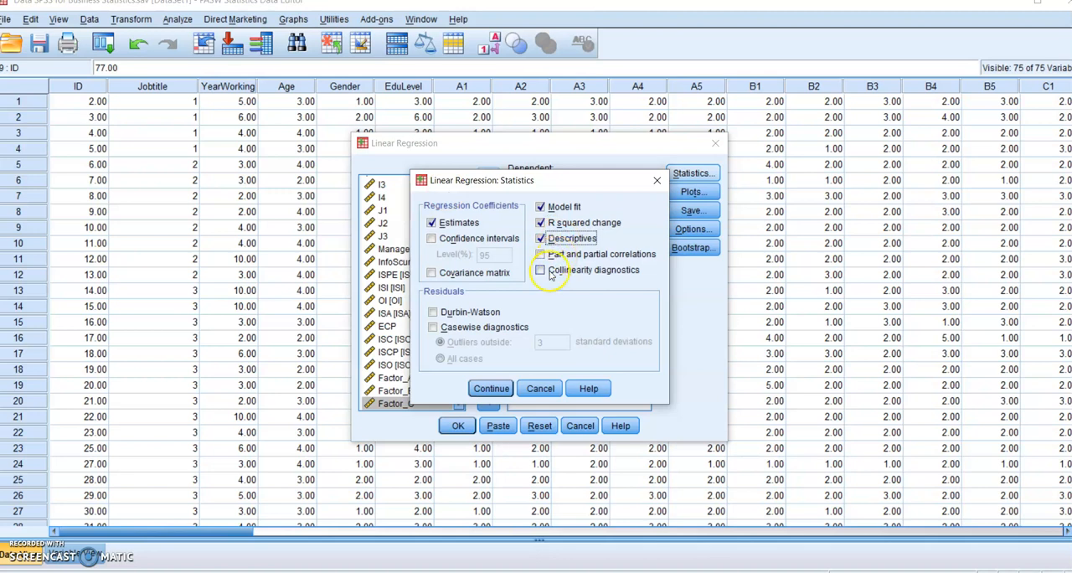
left_click(565, 271)
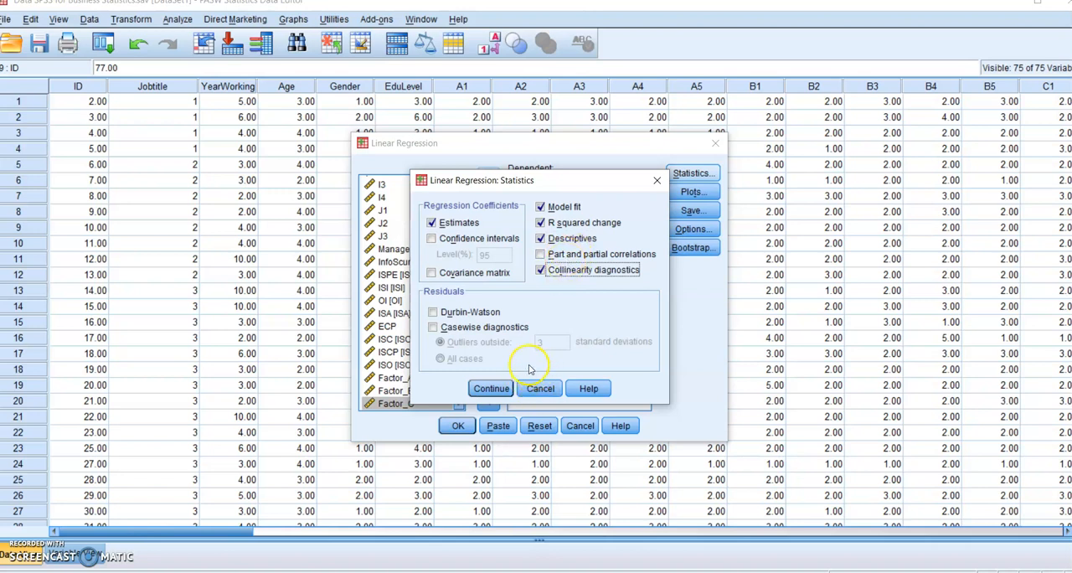
left_click(493, 389)
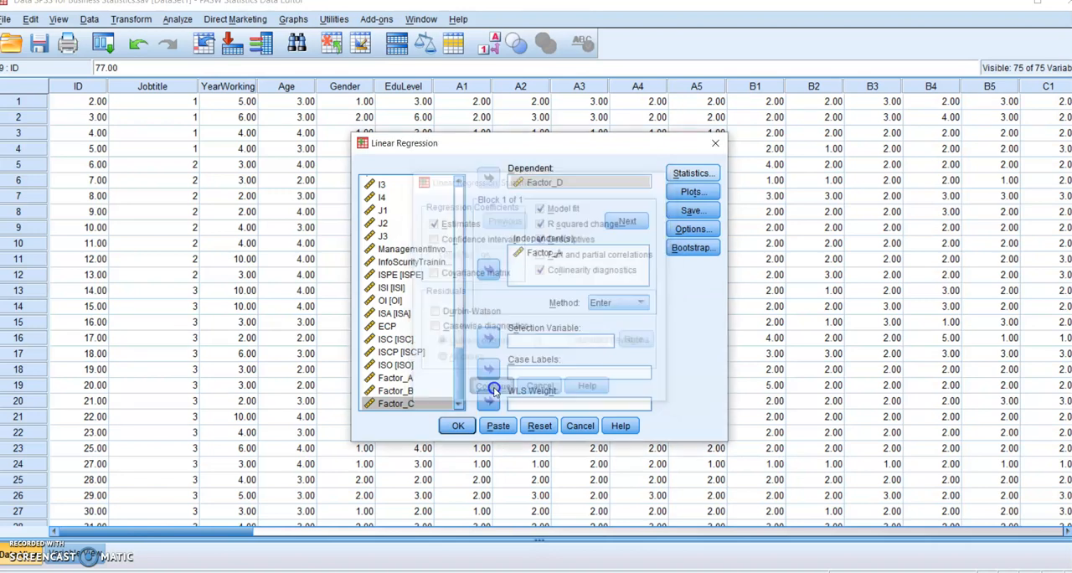
- Request a scatterplot with *ZRESID as Y and *ZPRED as X, plus a normal probability plot without a histogram
left_click(691, 194)
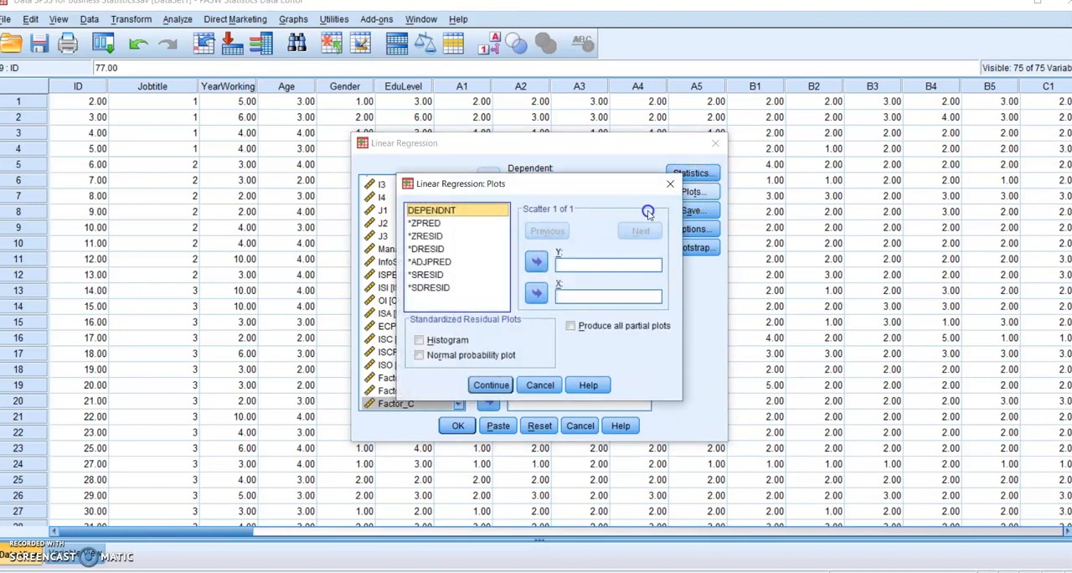
left_click(430, 224)
left_click(536, 292)
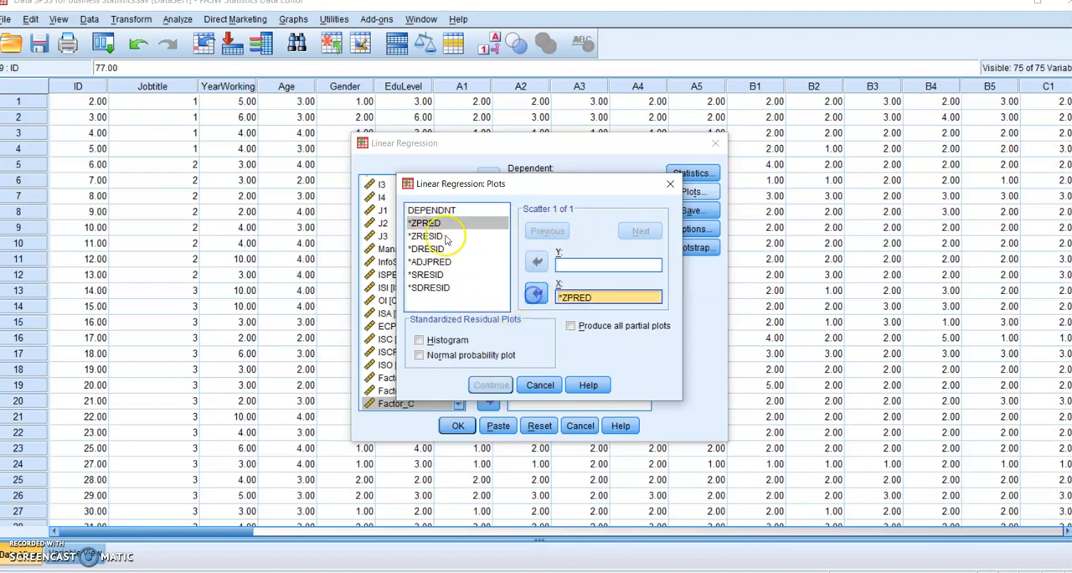
left_click(435, 237)
left_click(536, 262)
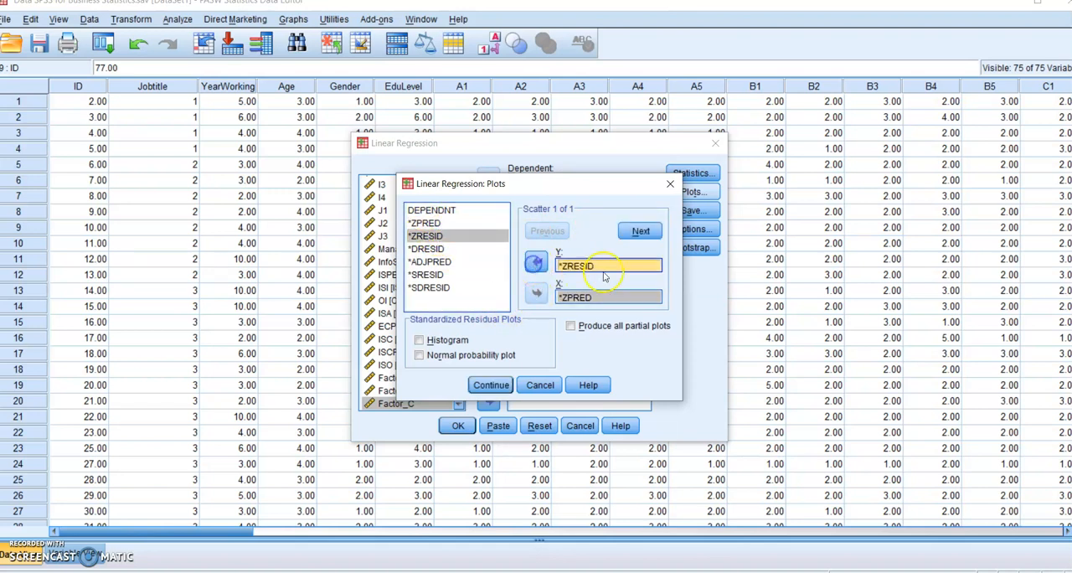
left_click(450, 341)
left_click(448, 355)
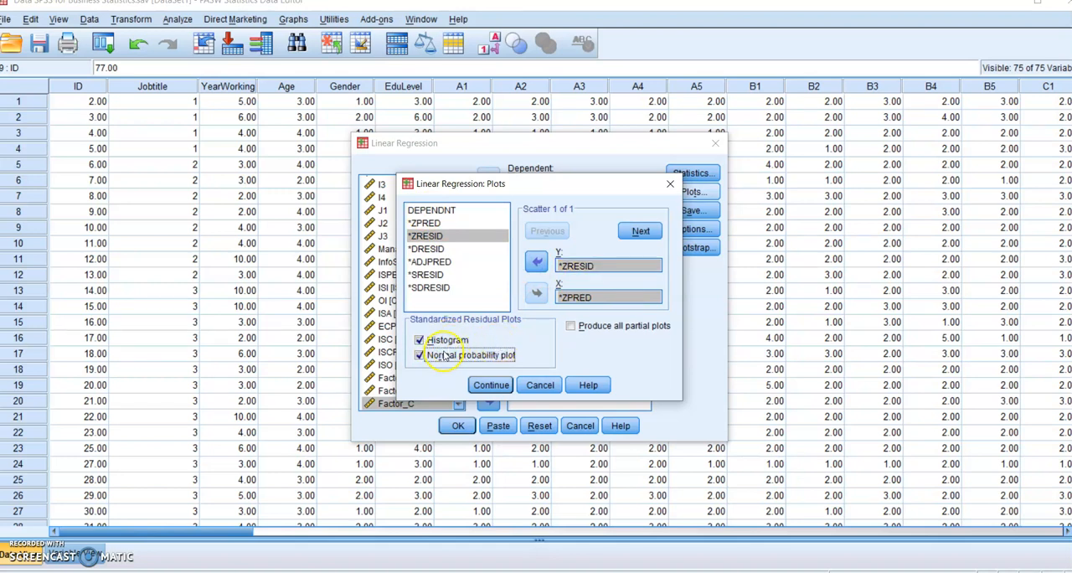
left_click(444, 340)
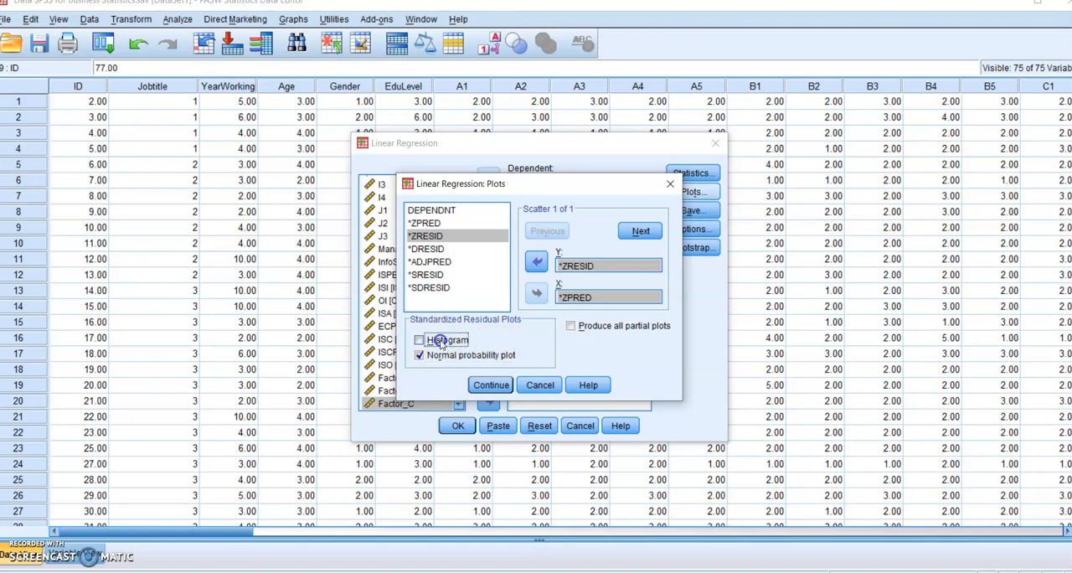
left_click(489, 386)
- Save unstandardized and standardized values for both the predicted values and the residuals
left_click(690, 212)
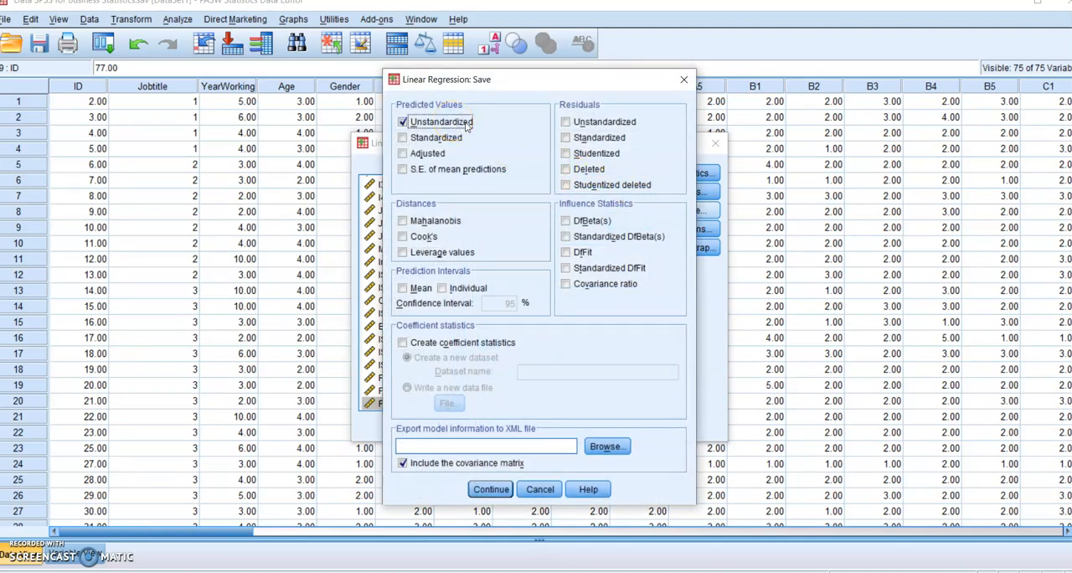
left_click(432, 139)
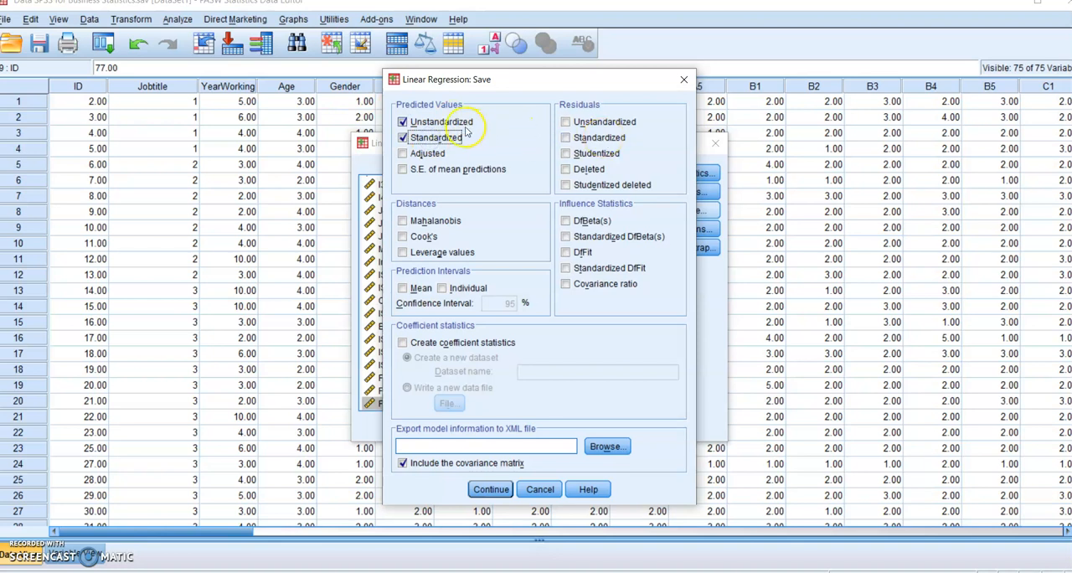
left_click(604, 122)
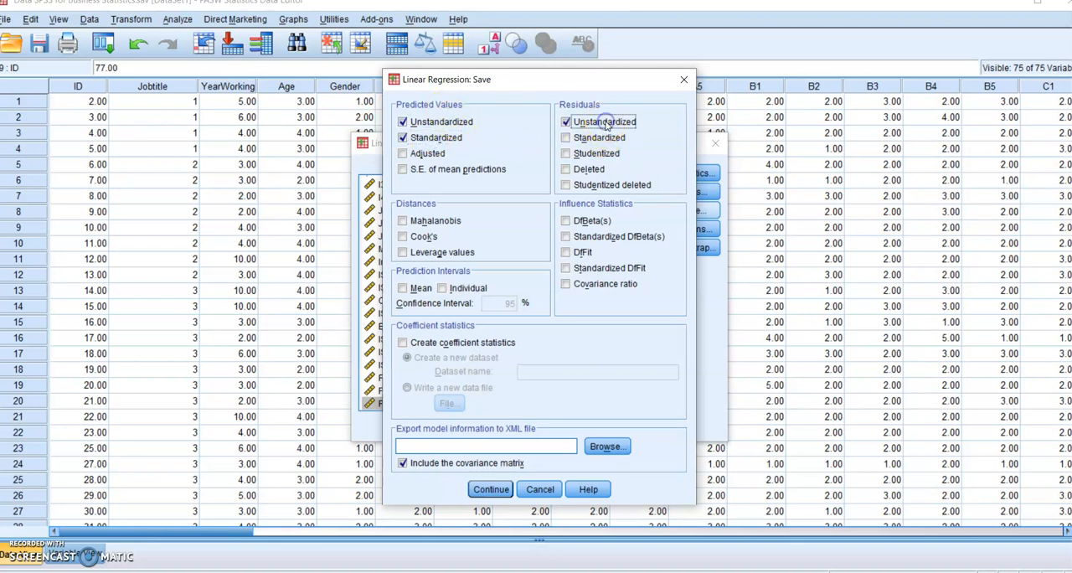
left_click(598, 137)
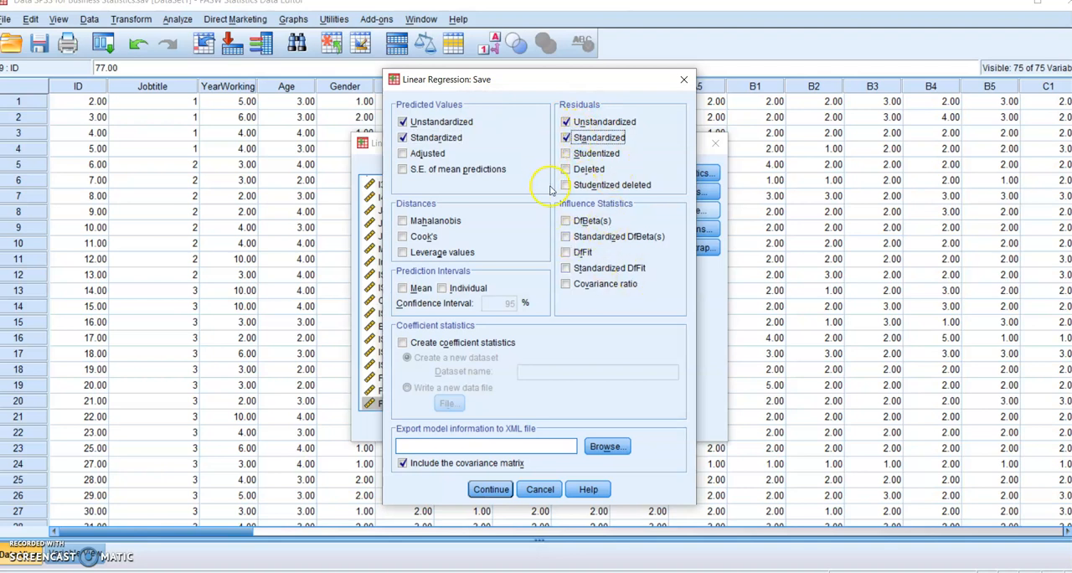
left_click(489, 489)
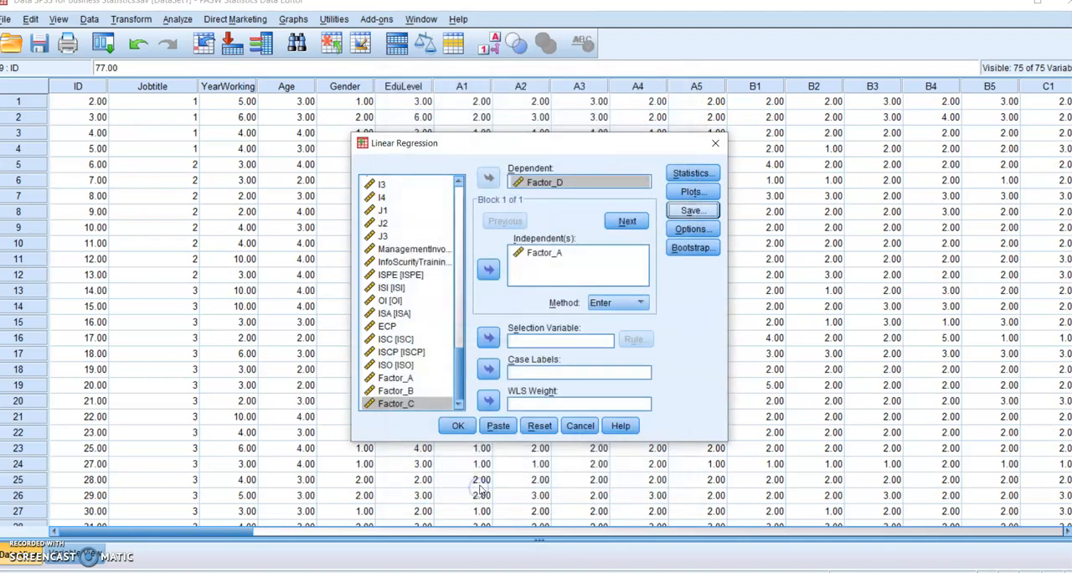
- Accept the existing stepping criteria and missing-value options and run the linear regression
left_click(692, 228)
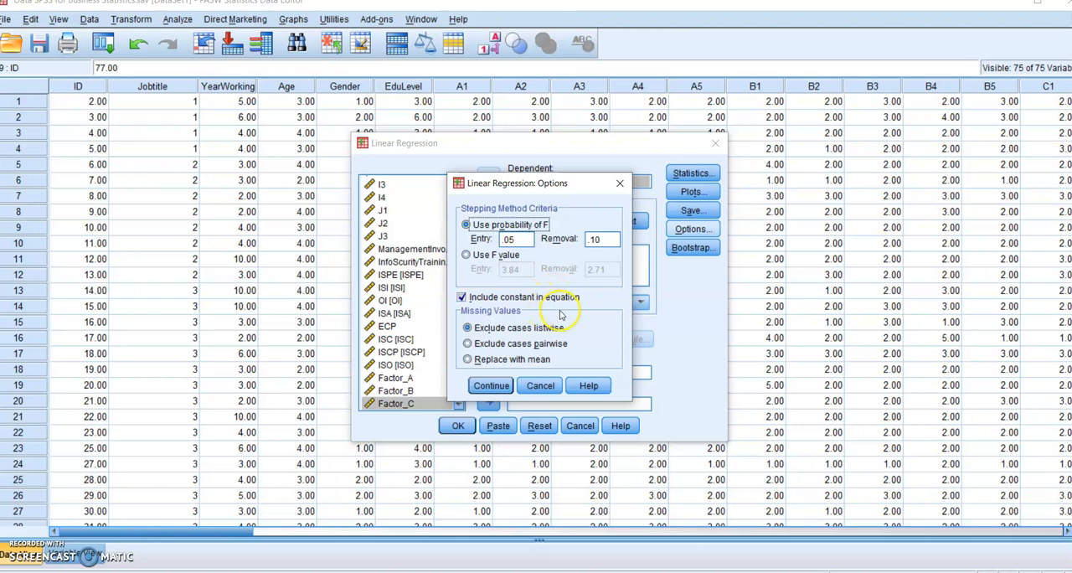
left_click(490, 386)
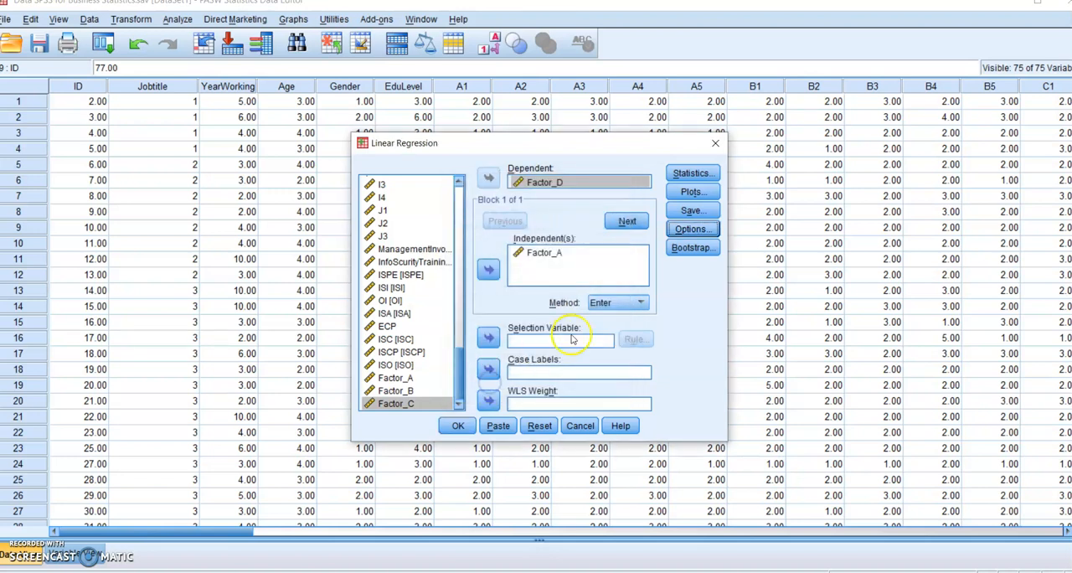
left_click(457, 426)
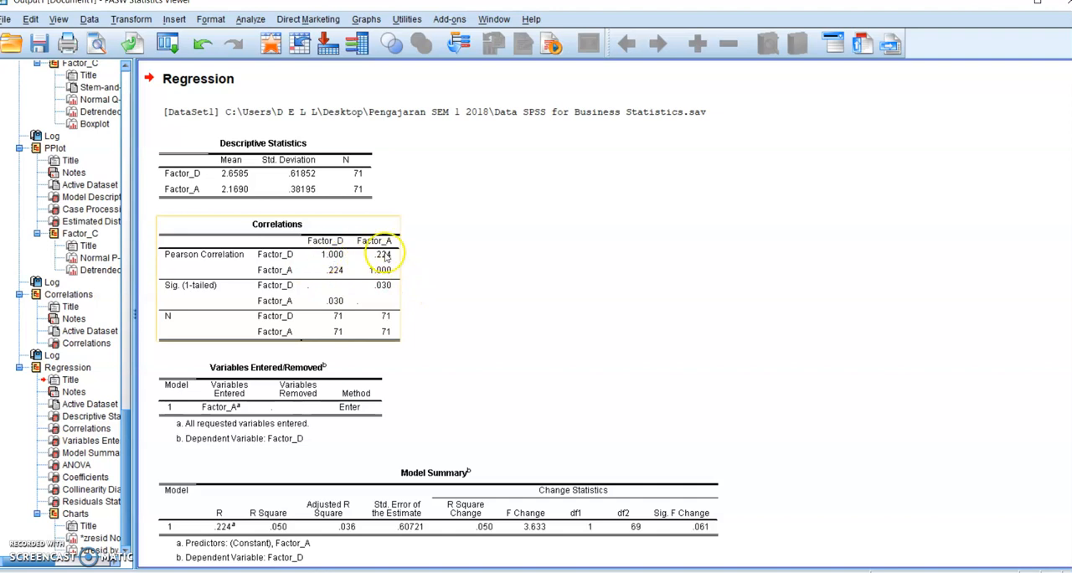
- Compare the regression's Factor_D and Factor_A correlation table with the earlier four-factor correlation matrix in the output
scroll(492, 302, "up", 3)
scroll(492, 302, "up", 4)
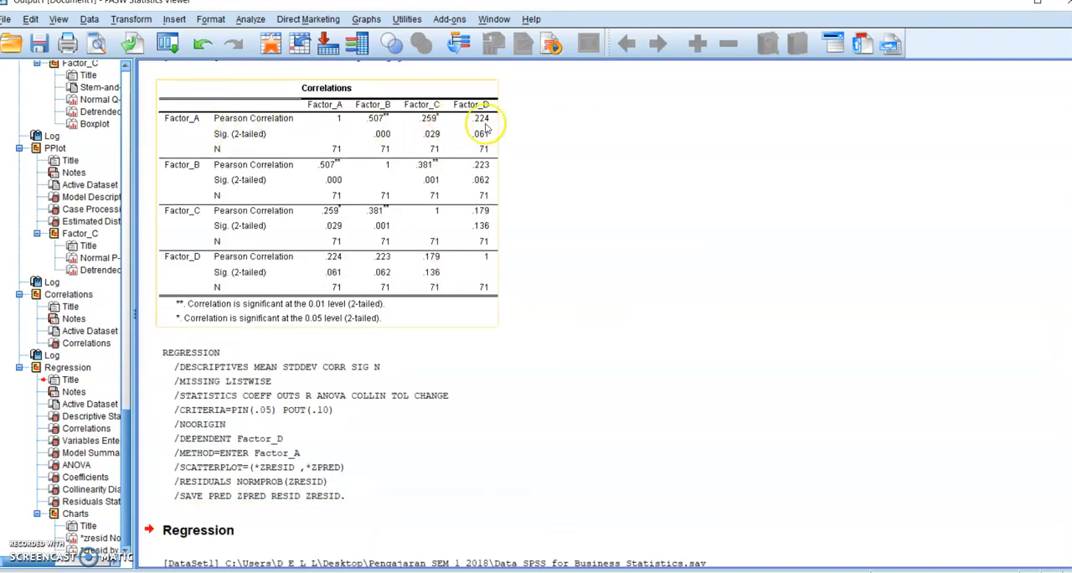
scroll(484, 126, "down", 4)
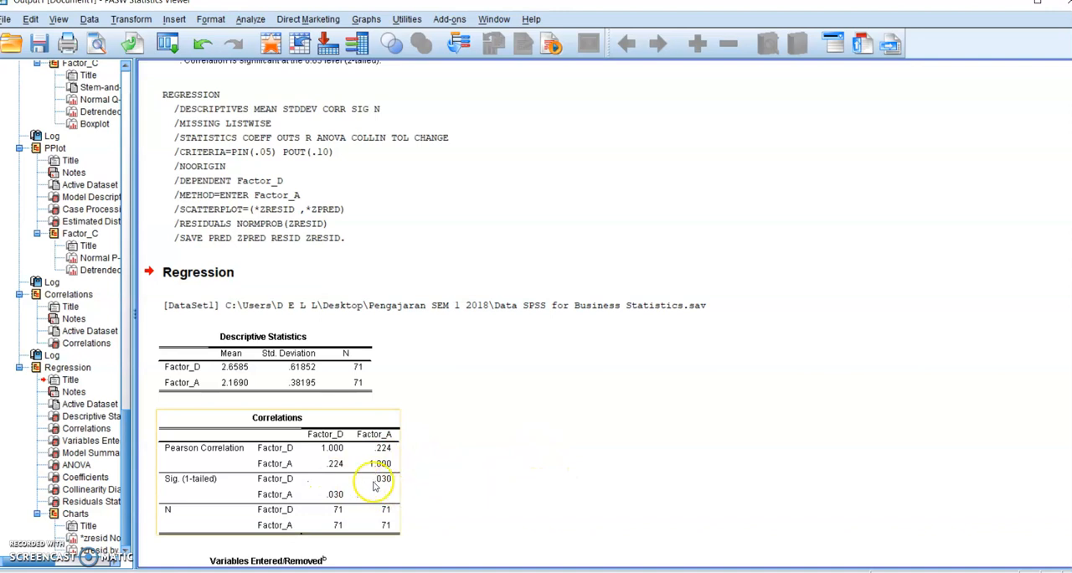
scroll(425, 486, "up", 6)
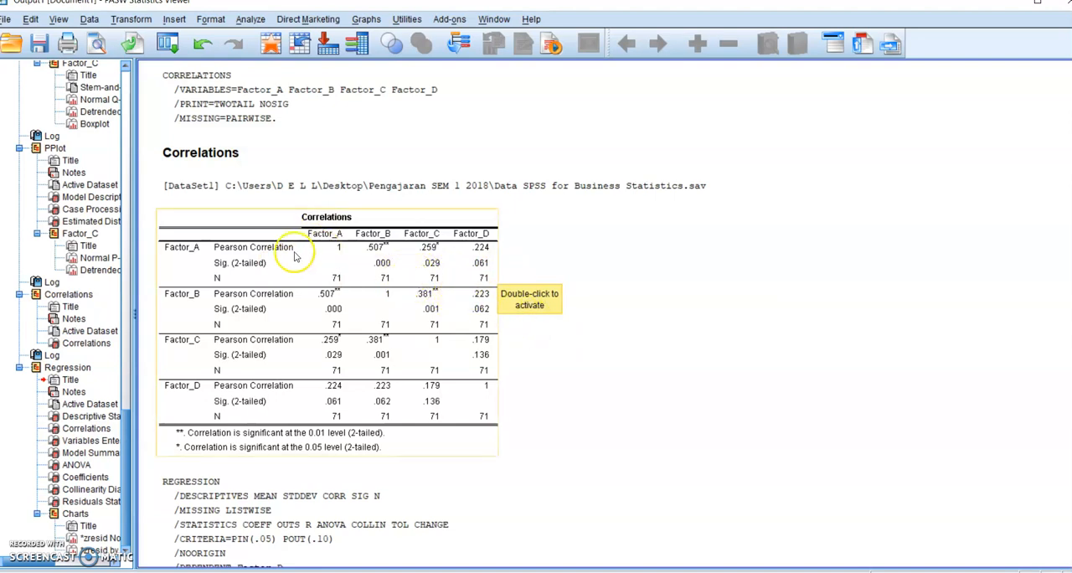
scroll(467, 287, "down", 10)
scroll(469, 289, "up", 7)
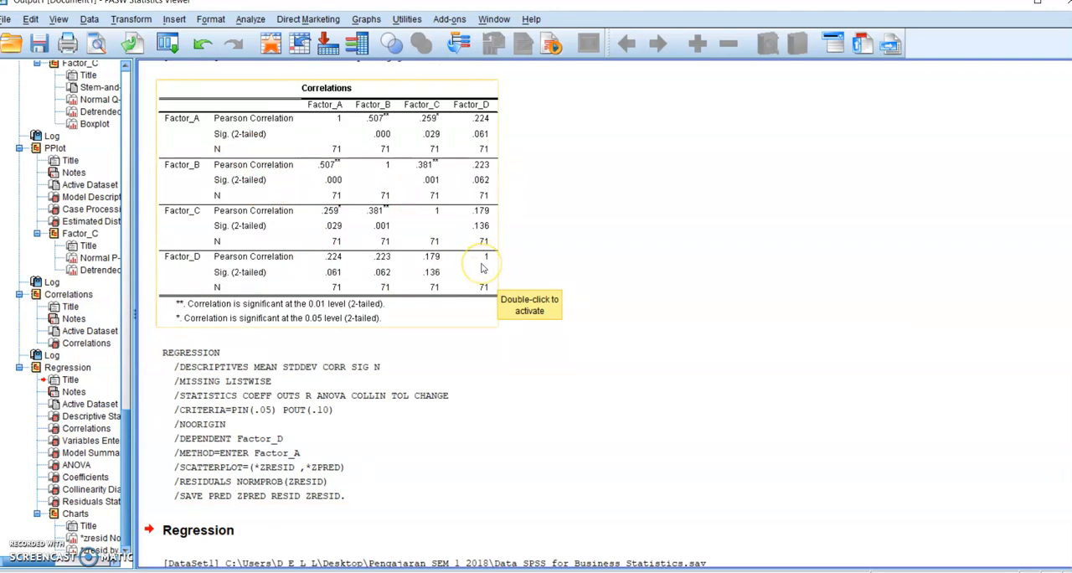
- Examine the Variables Entered/Removed and Model Summary tables of the regression of Factor_D on Factor_A
scroll(536, 313, "down", 2)
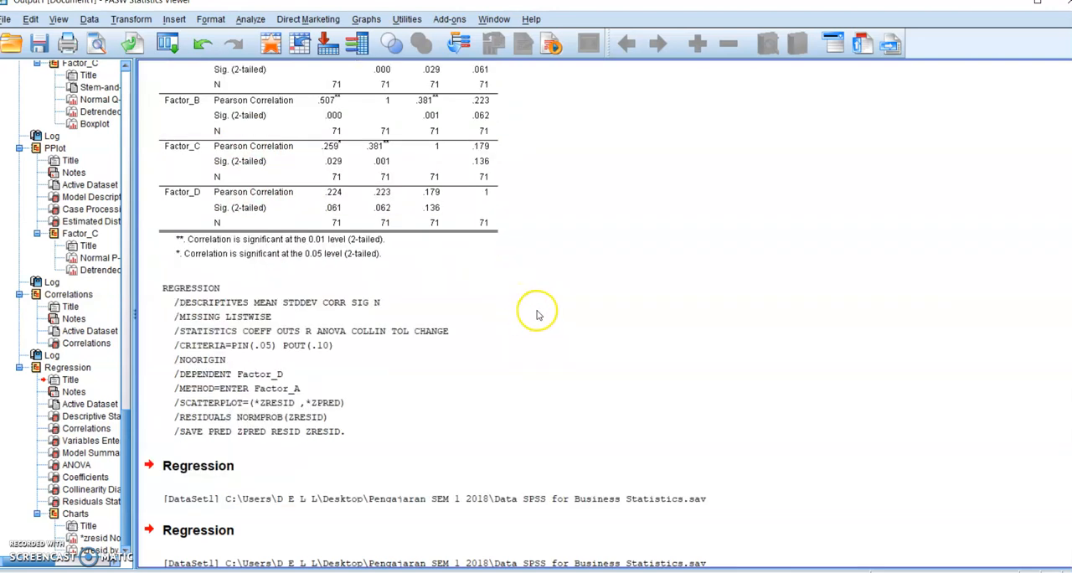
scroll(536, 313, "down", 8)
scroll(536, 314, "down", 3)
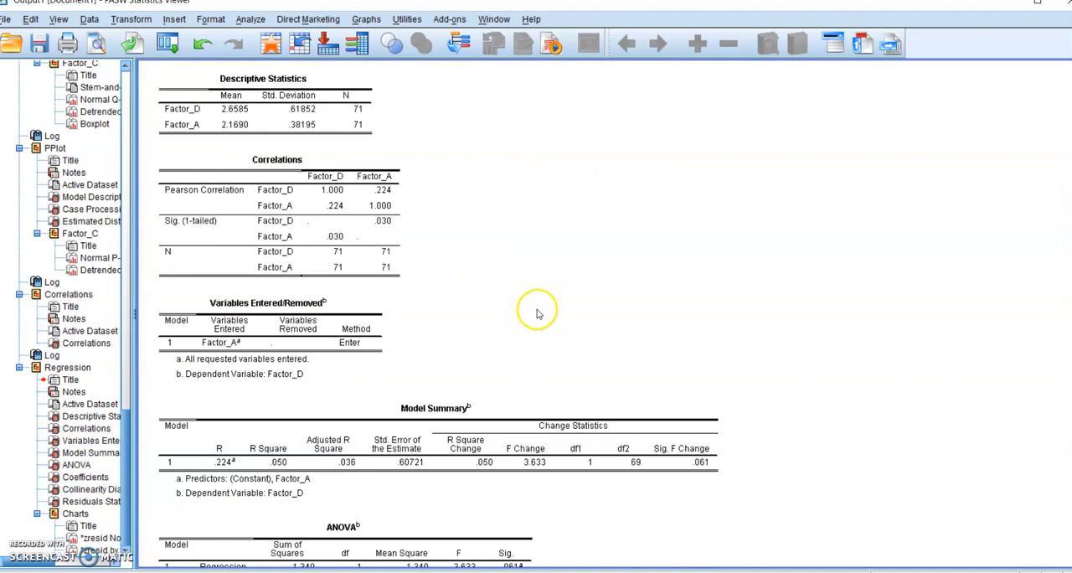
scroll(536, 314, "down", 2)
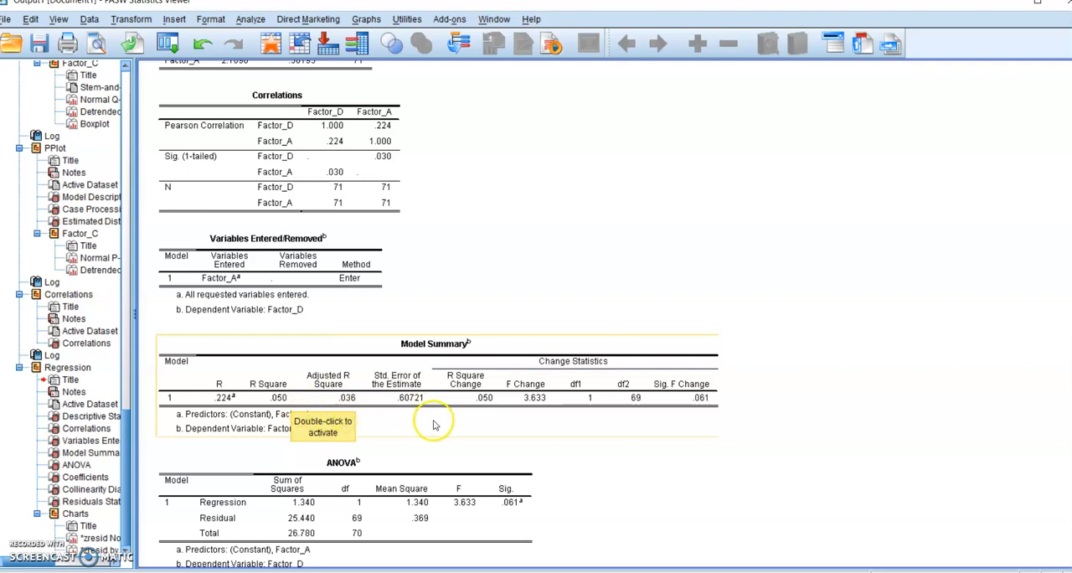
scroll(430, 423, "down", 2)
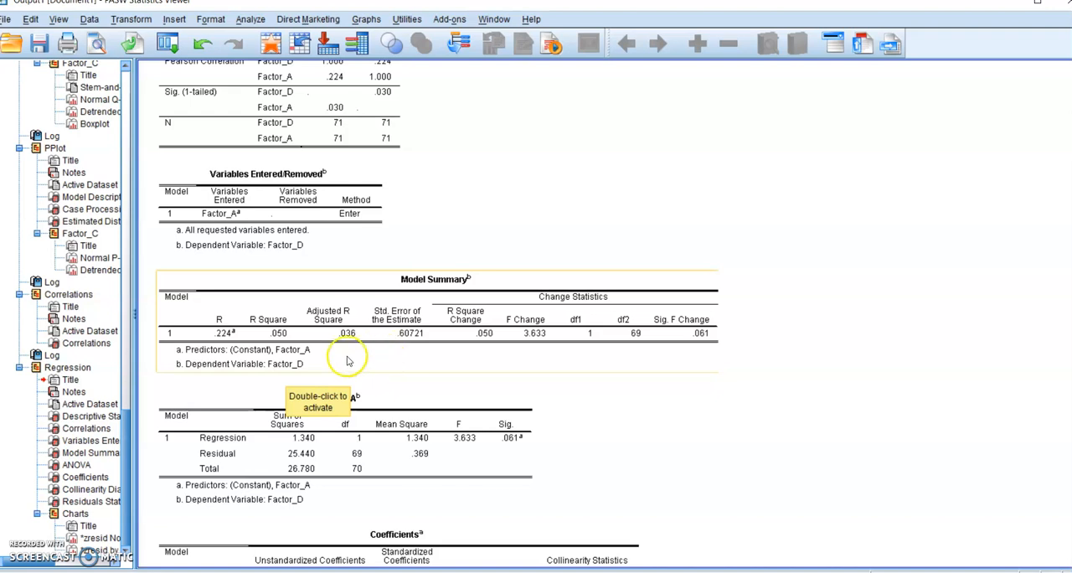
scroll(360, 359, "up", 2)
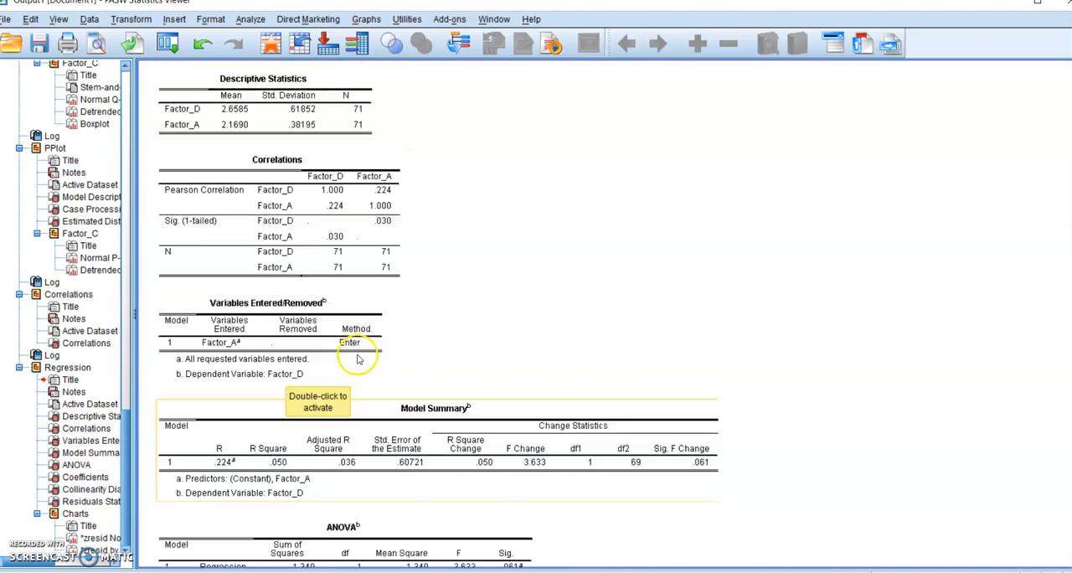
scroll(361, 360, "down", 2)
left_click(358, 358)
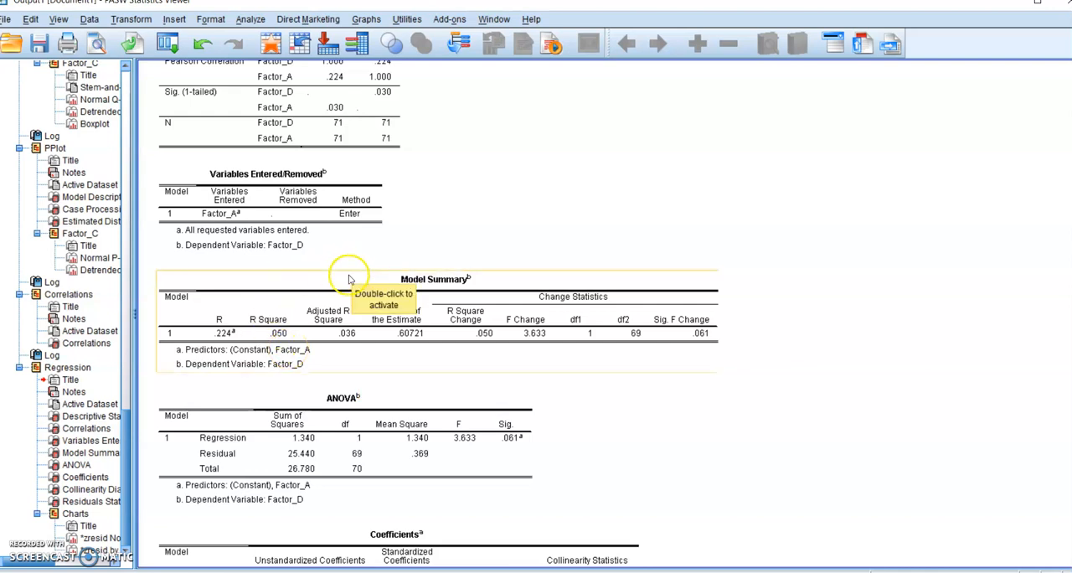
left_click(397, 260)
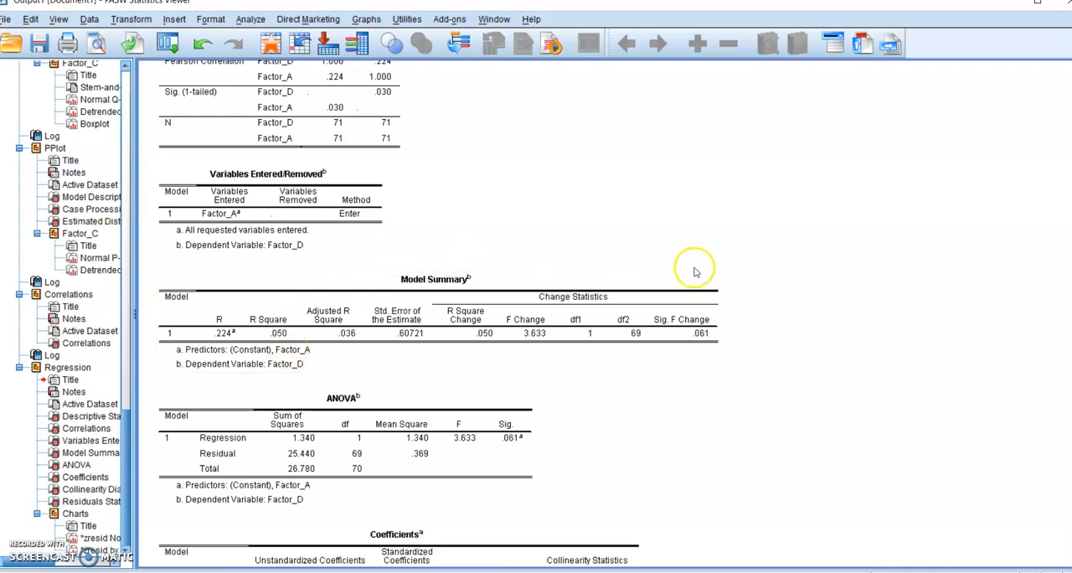
- Examine the simple regression's ANOVA, Coefficients and collinearity tables, checking the significance of Factor_A
scroll(433, 330, "down", 2)
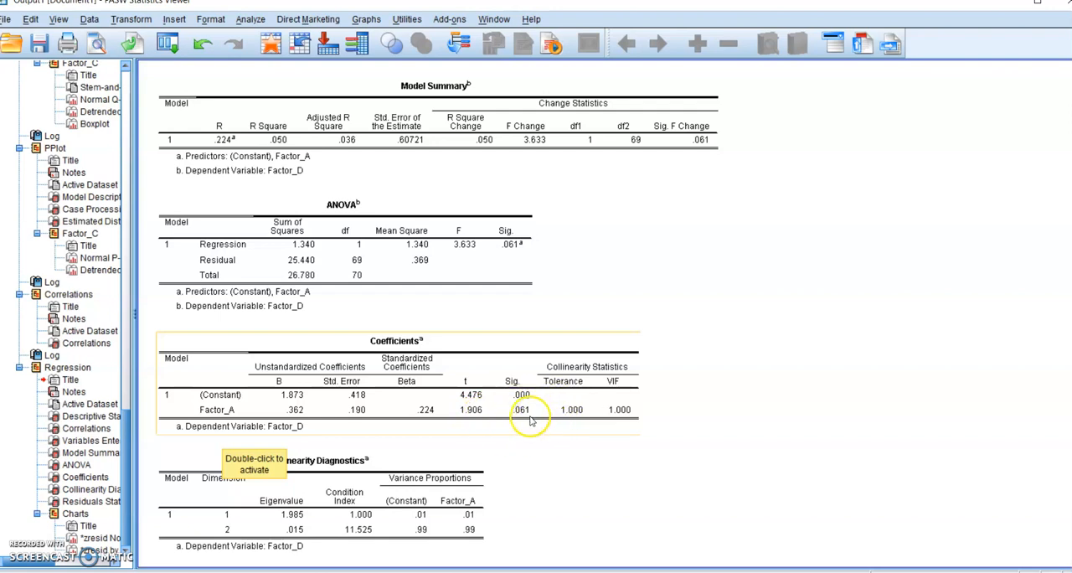
scroll(563, 339, "up", 2)
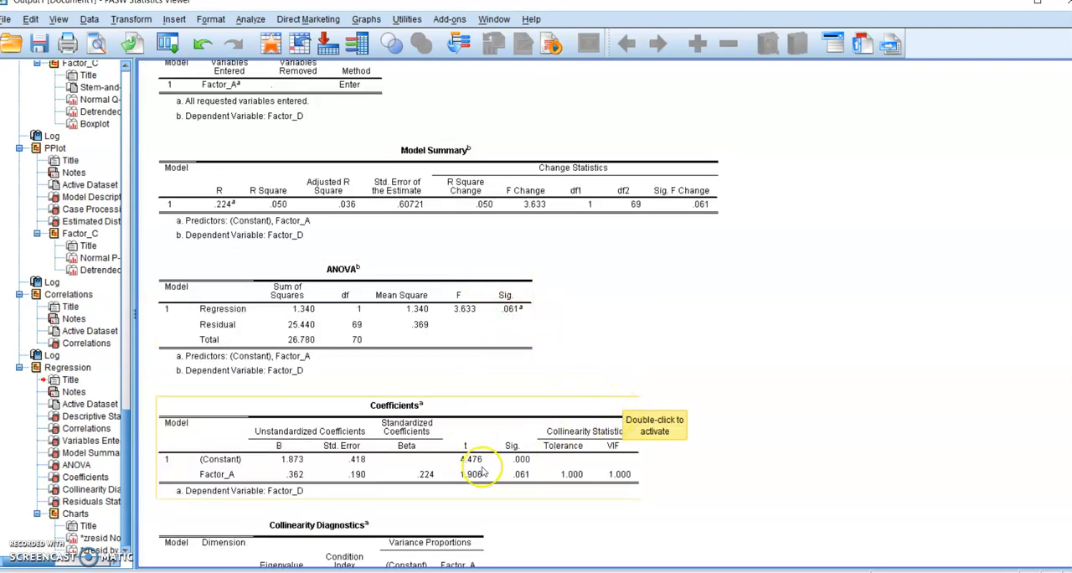
scroll(471, 454, "down", 2)
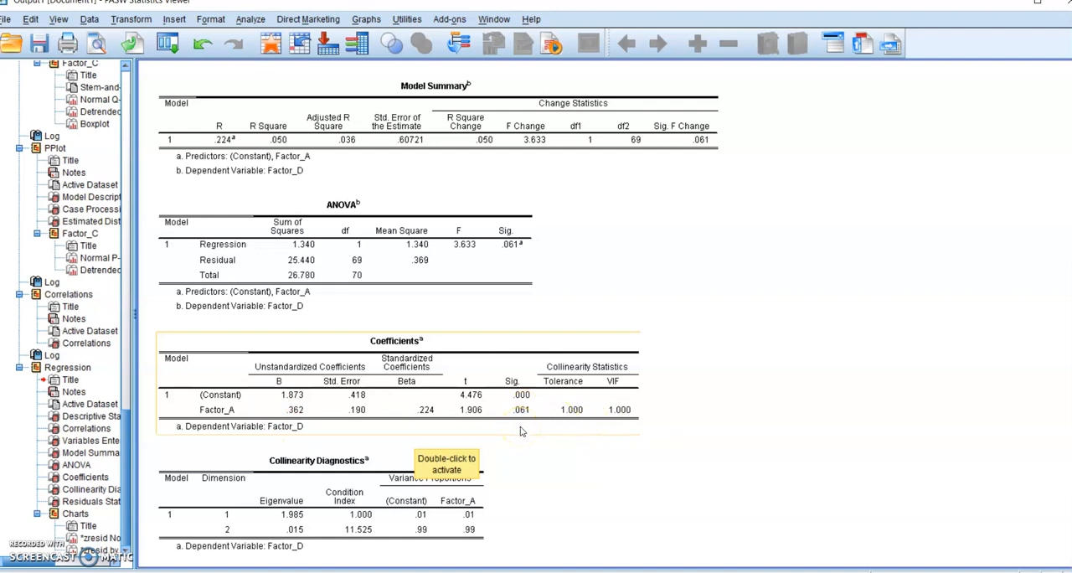
scroll(520, 431, "down", 3)
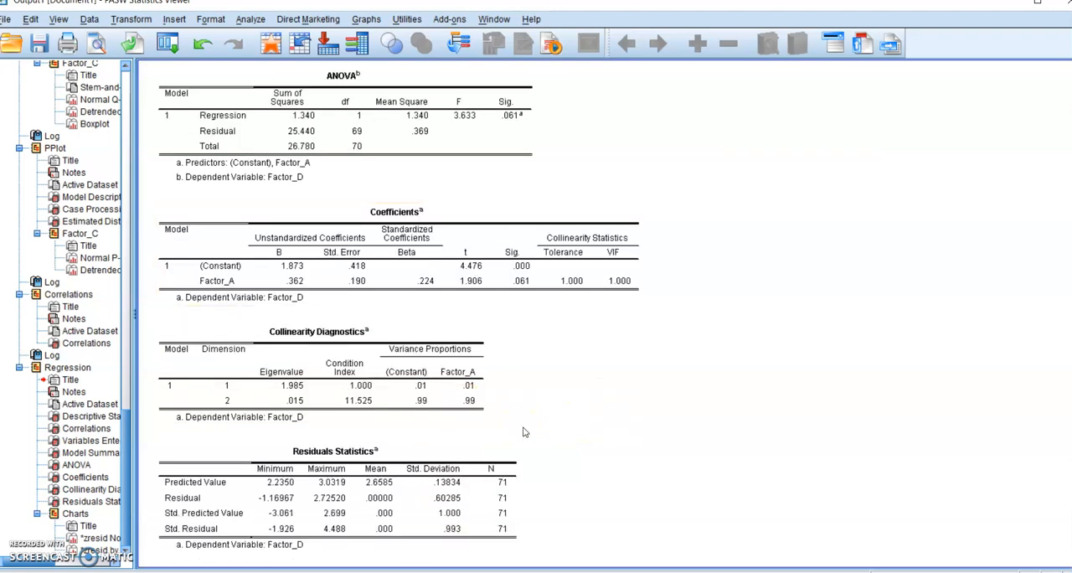
left_click(506, 299)
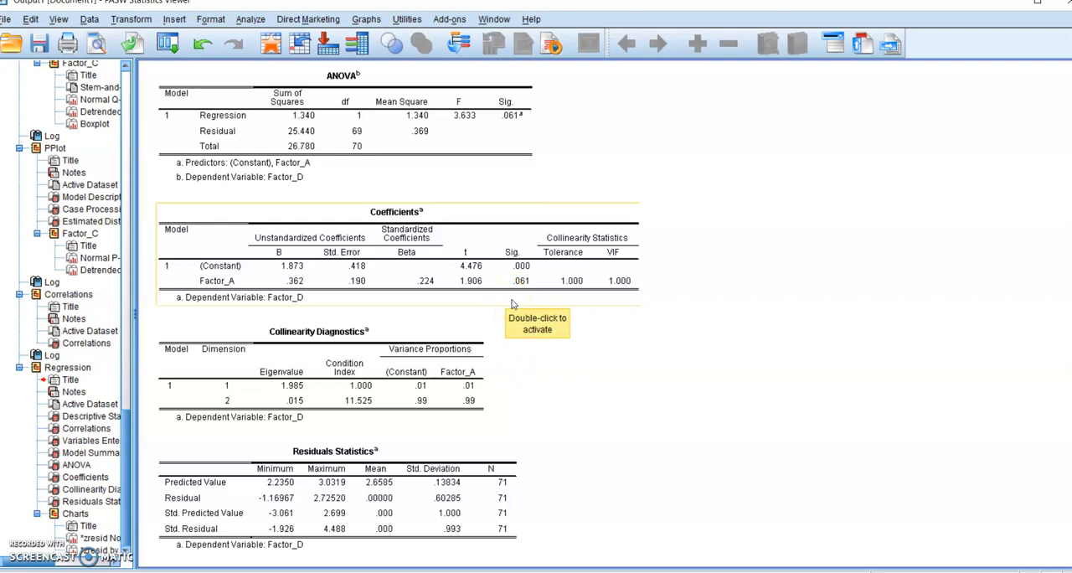
- Rerun the linear regression of Factor_D with Factor_B and Factor_C added to Factor_A as independent variables
left_click(171, 46)
left_click(172, 47)
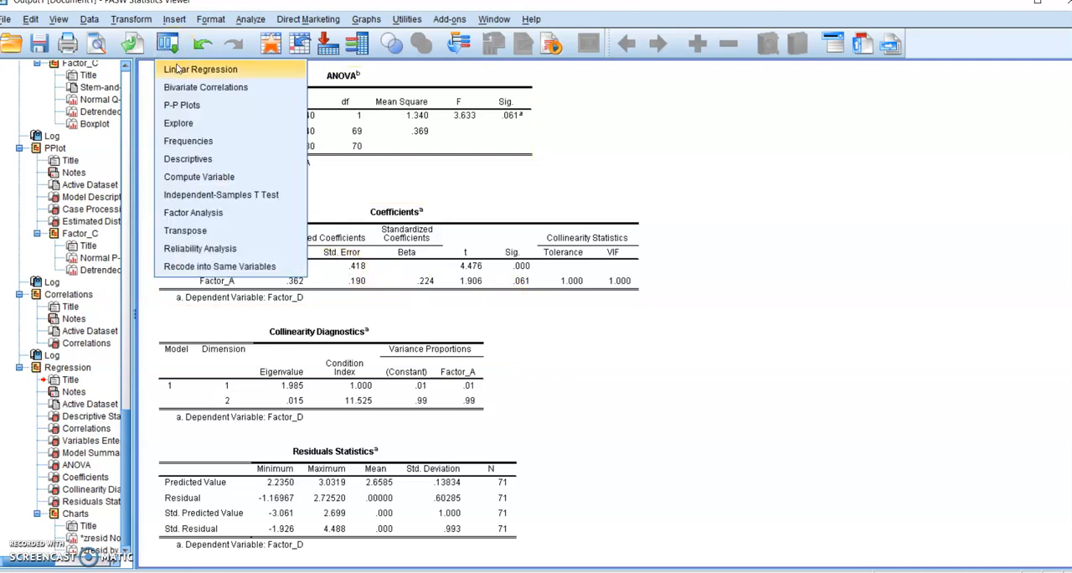
left_click(200, 70)
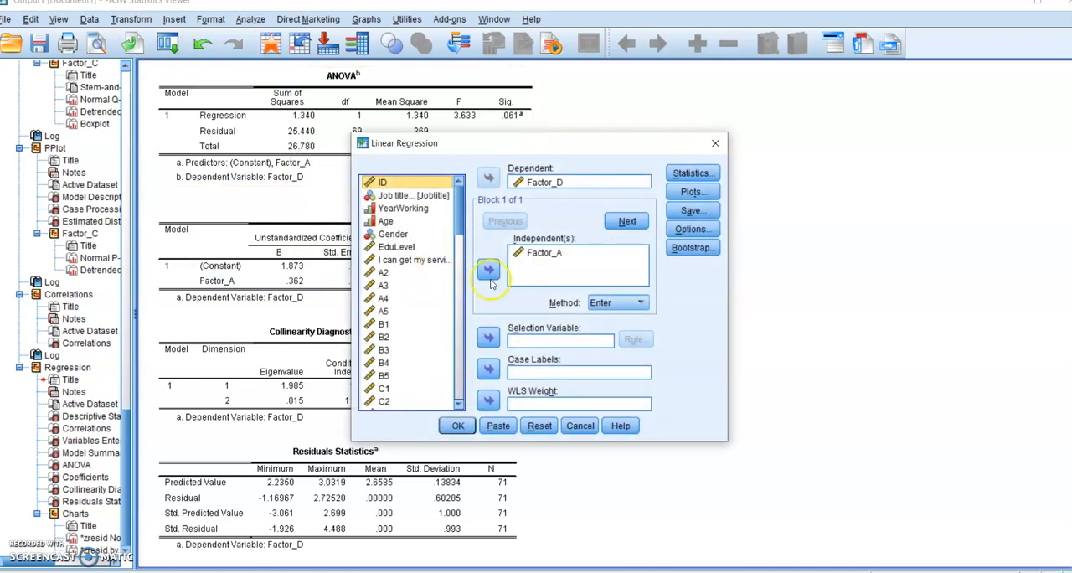
left_click_drag(458, 227, 459, 394)
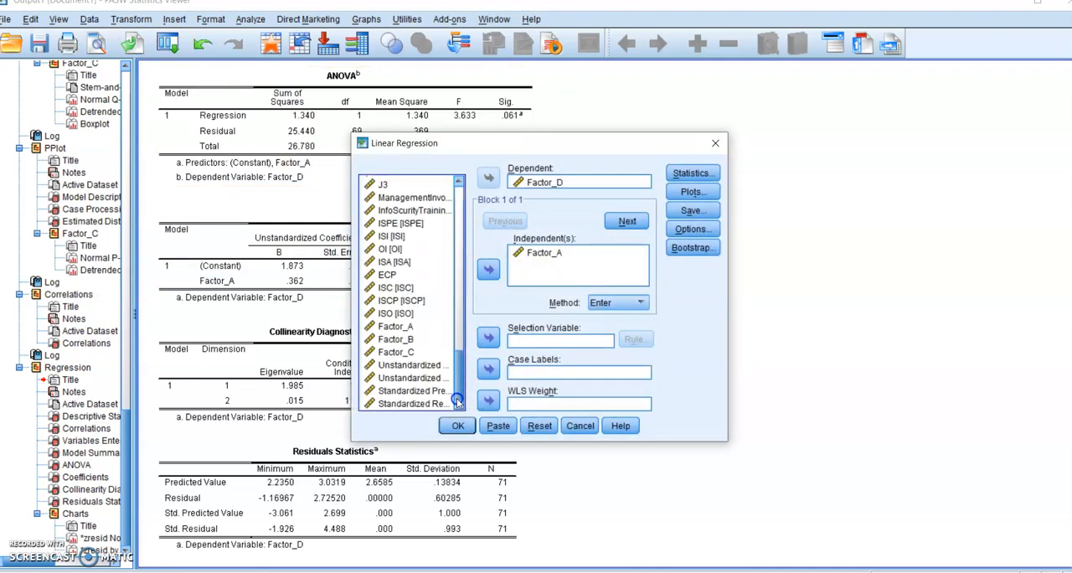
left_click(395, 339)
key("shift+Down")
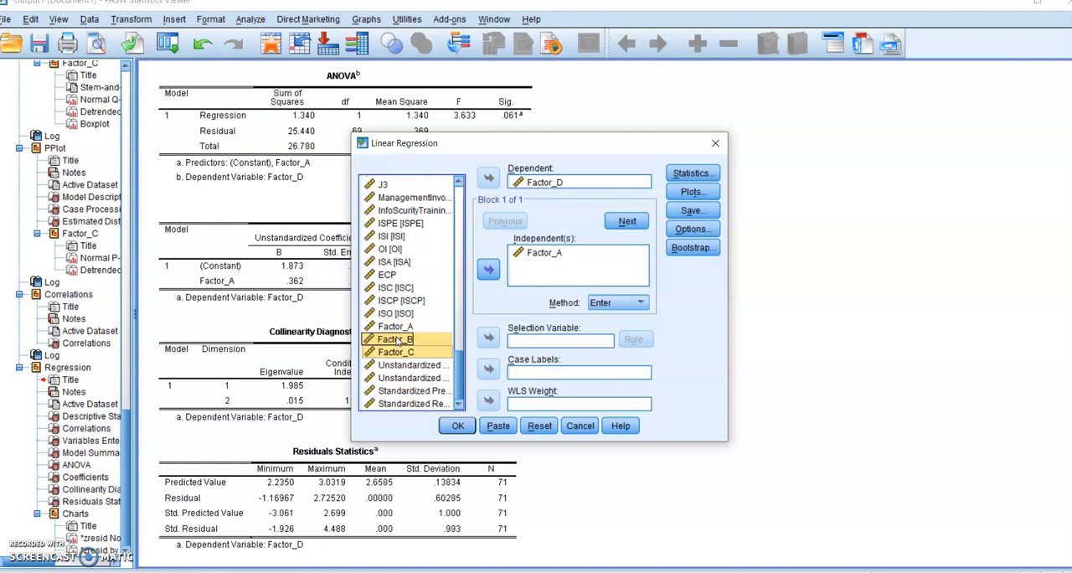
left_click(489, 269)
left_click(467, 427)
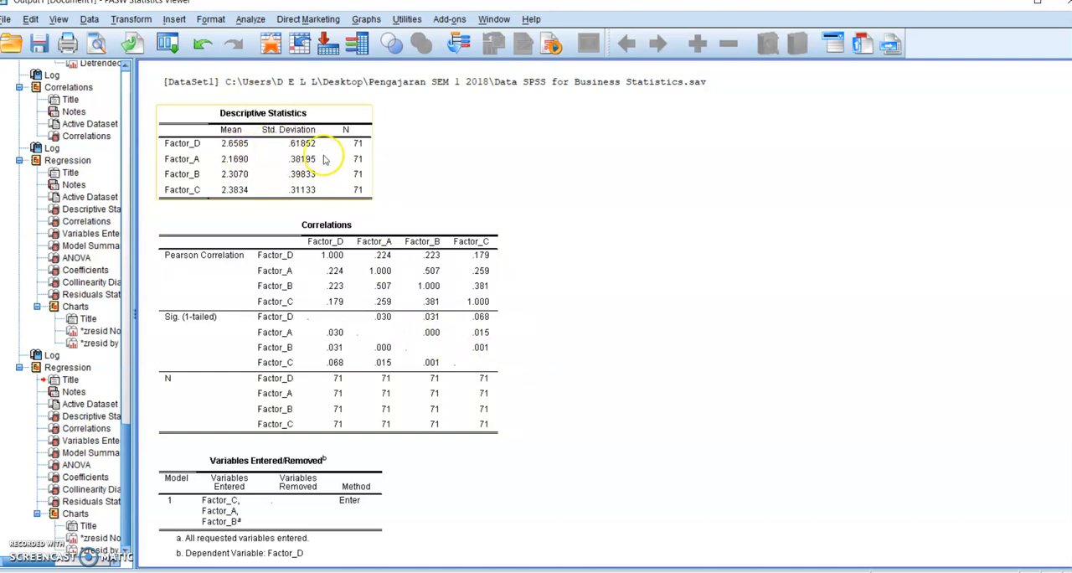
- Examine the three-predictor regression's Model Summary, ANOVA, Coefficients and Collinearity Diagnostics tables
scroll(636, 328, "down", 5)
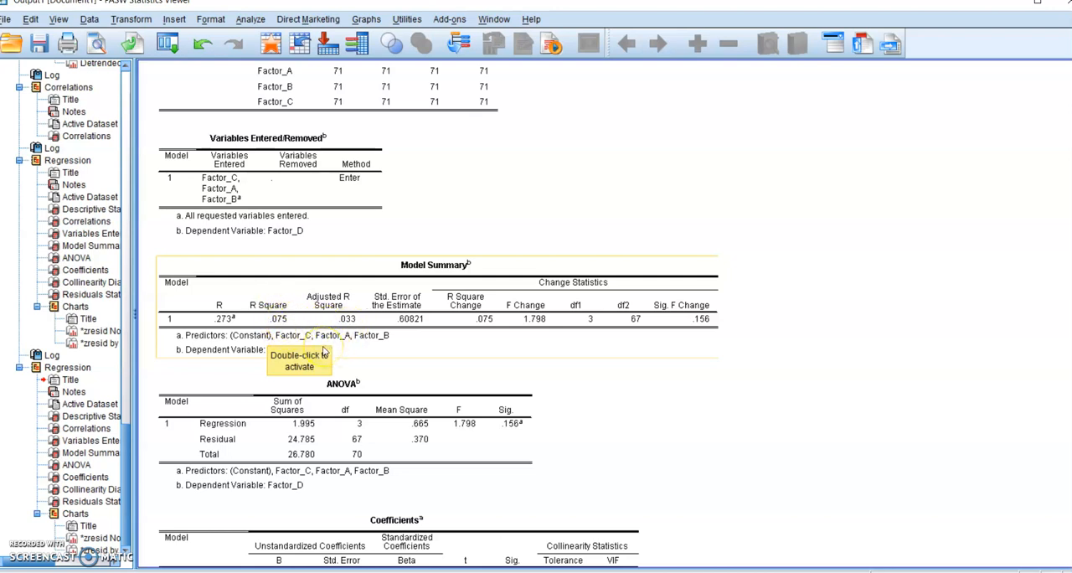
scroll(327, 352, "down", 2)
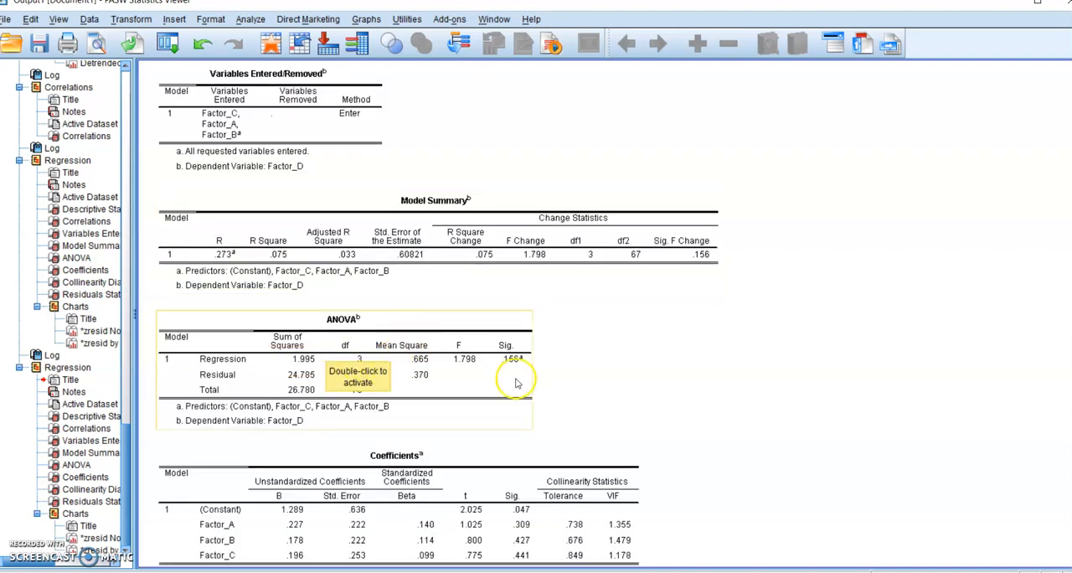
scroll(545, 402, "down", 6)
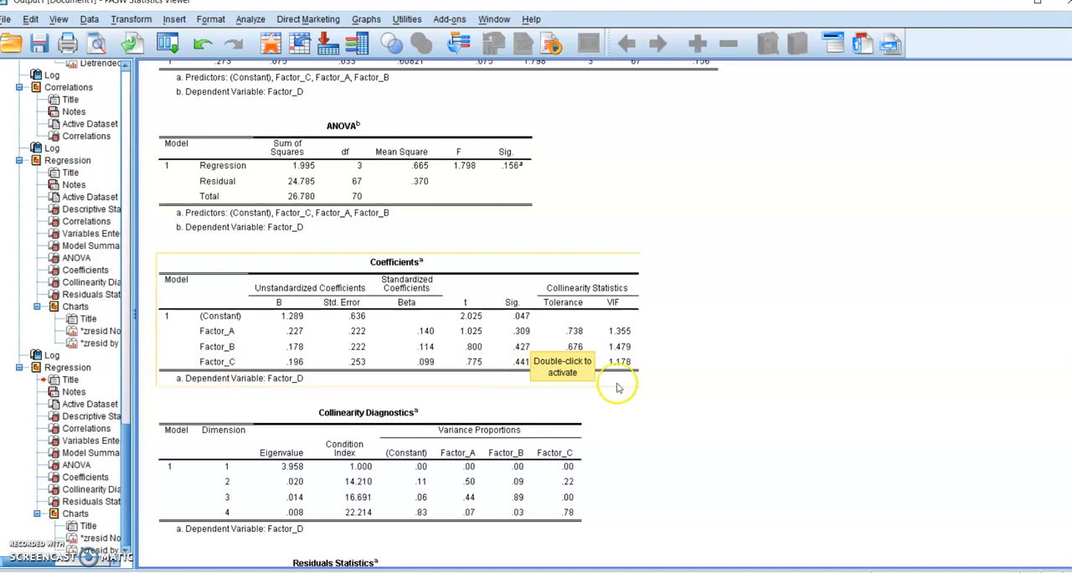
scroll(618, 388, "down", 2)
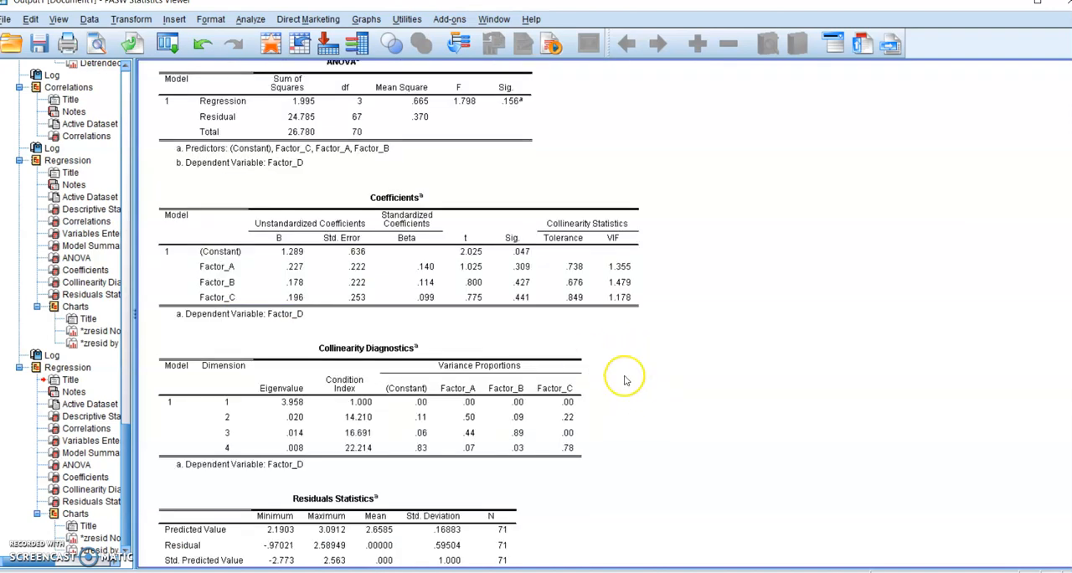
scroll(628, 379, "down", 1)
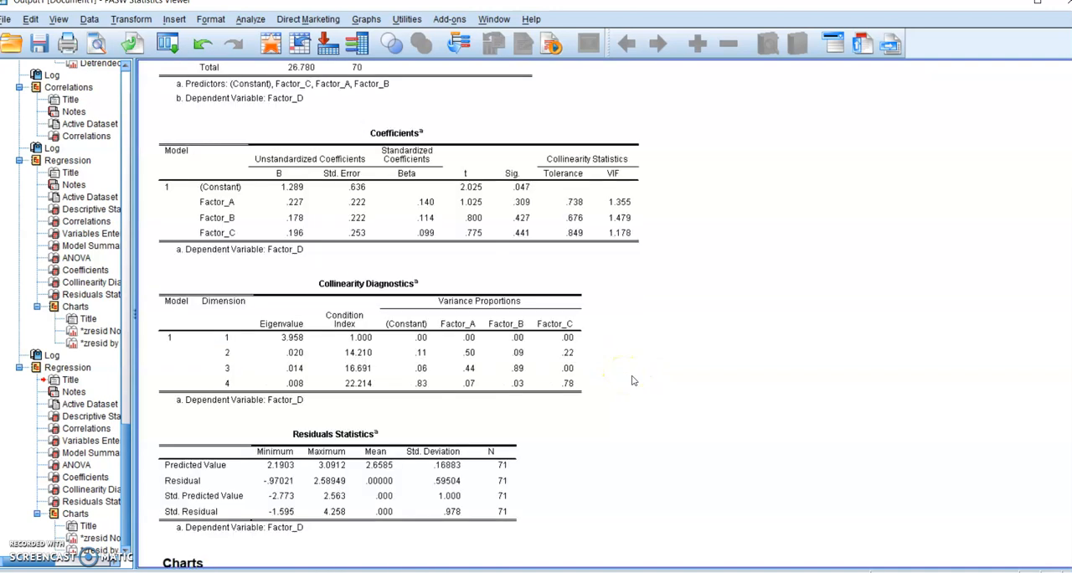
- Review the multiple regression's coefficients and collinearity statistics against its model summary, ANOVA and correlation tables
scroll(376, 360, "up", 5)
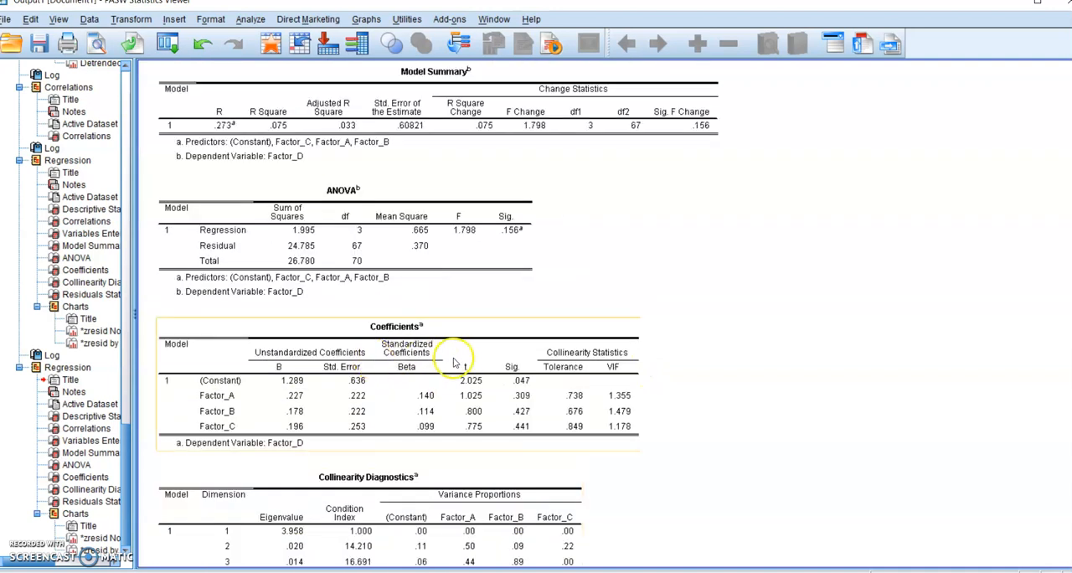
scroll(459, 362, "up", 5)
scroll(459, 362, "up", 4)
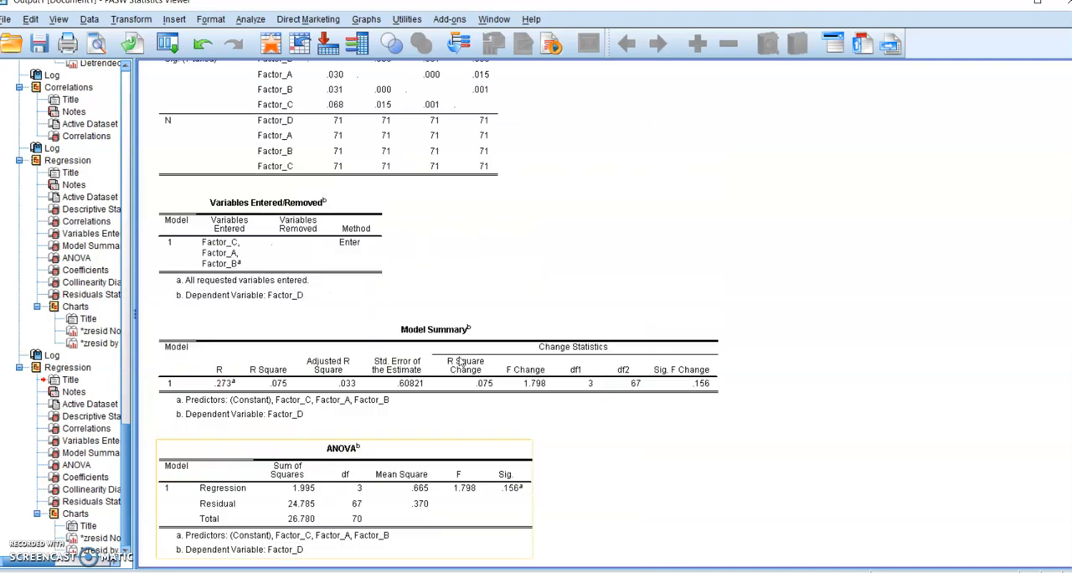
scroll(460, 360, "down", 5)
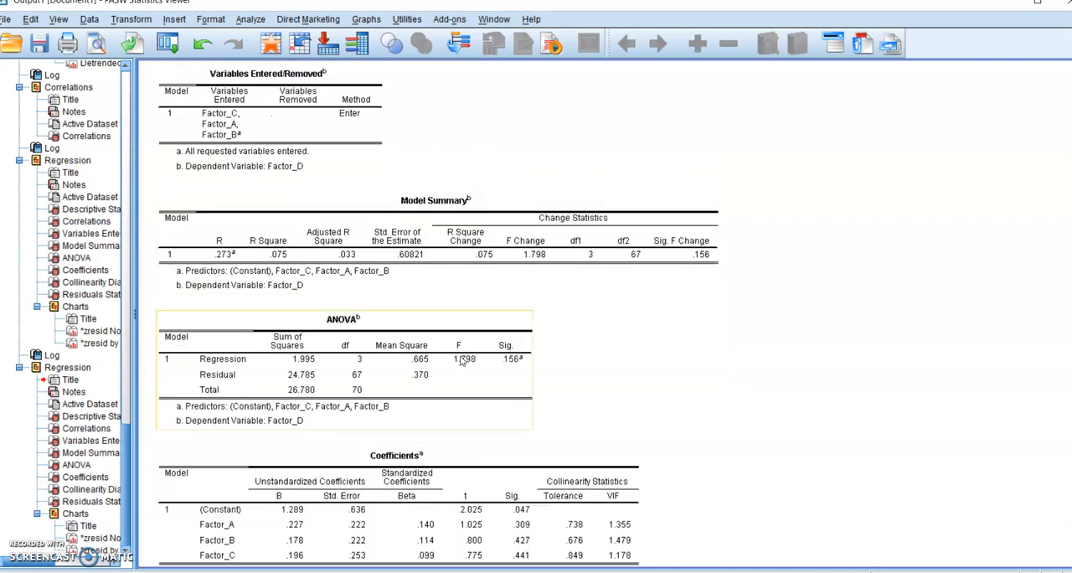
scroll(460, 361, "down", 8)
left_click(496, 366)
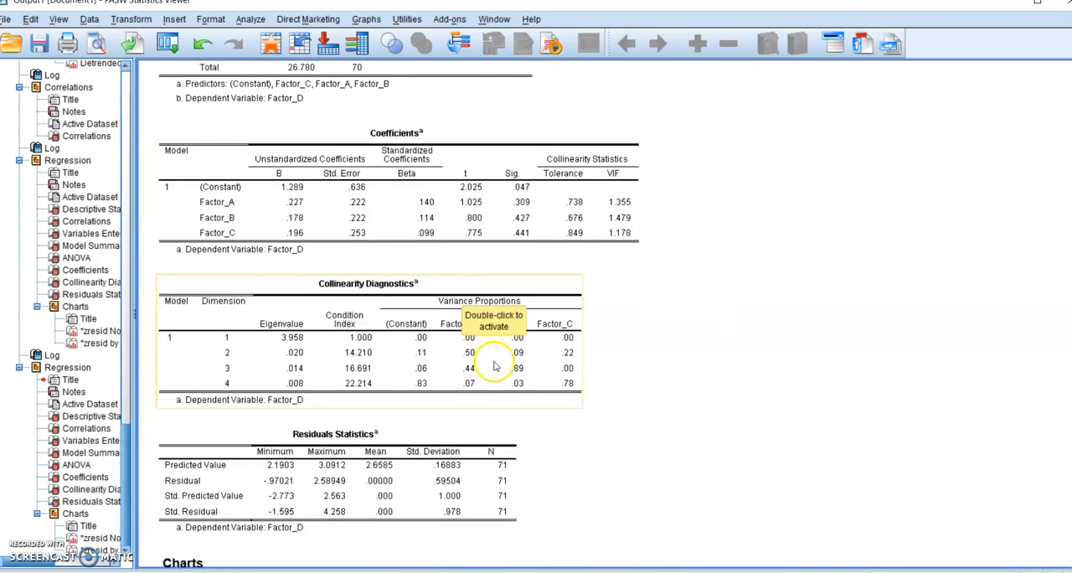
scroll(369, 345, "up", 12)
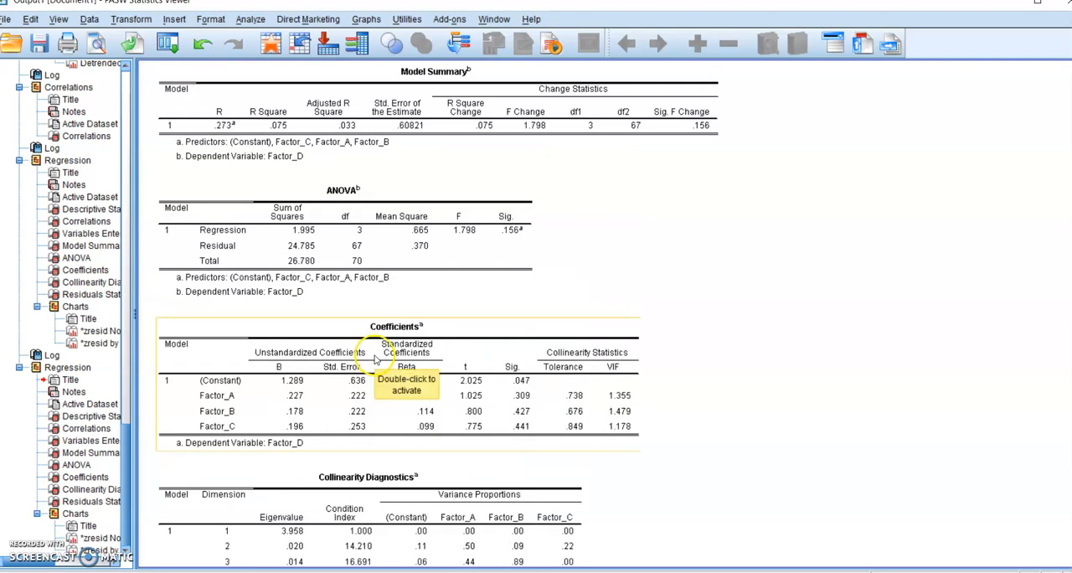
scroll(366, 349, "up", 5)
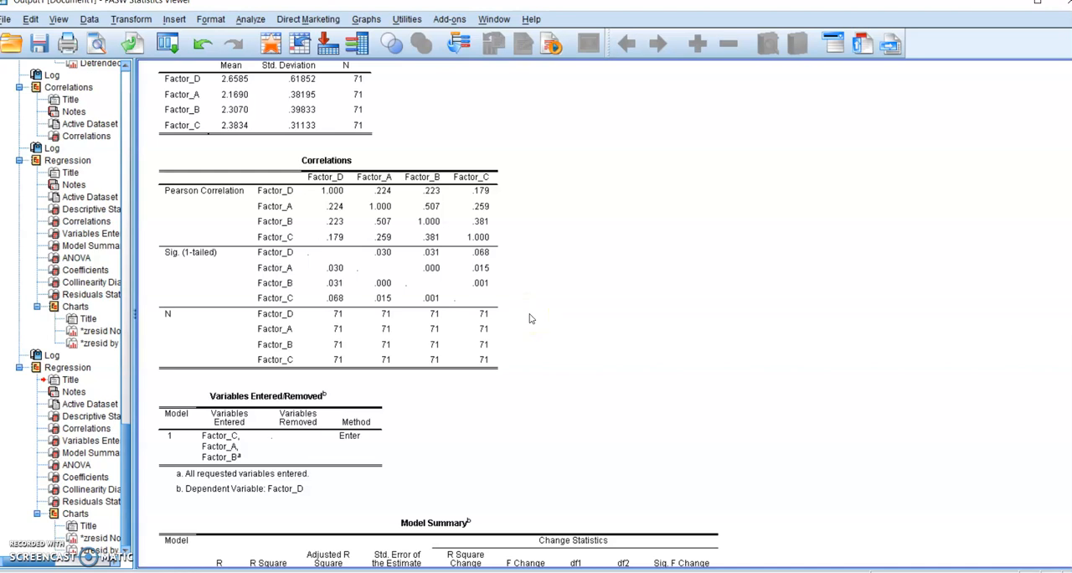
- Examine the multiple regression's normal P-P plot and residual scatterplot together with its Residuals Statistics table
scroll(530, 319, "down", 20)
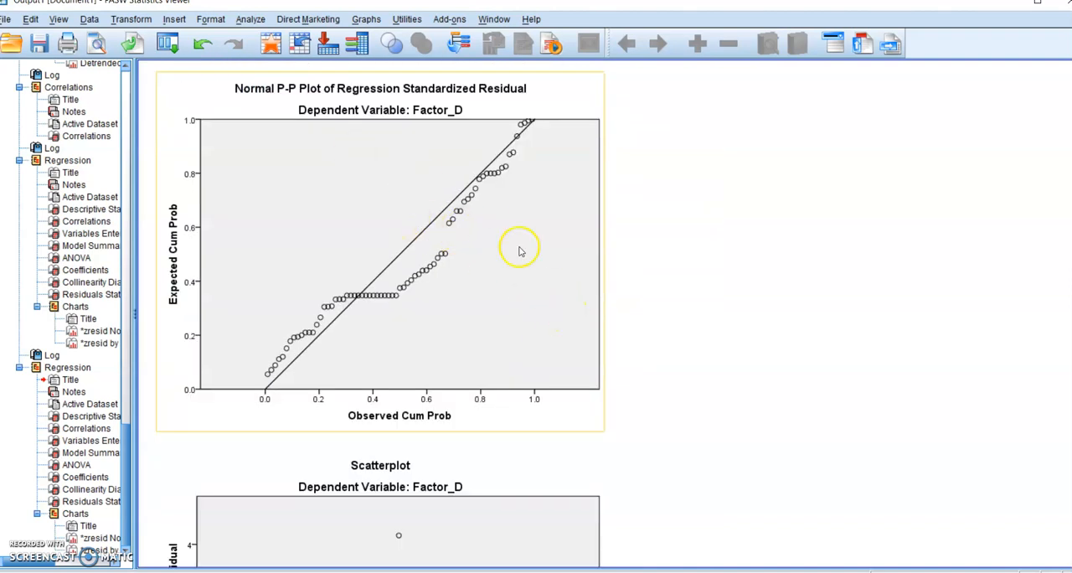
scroll(528, 256, "down", 5)
scroll(537, 263, "down", 2)
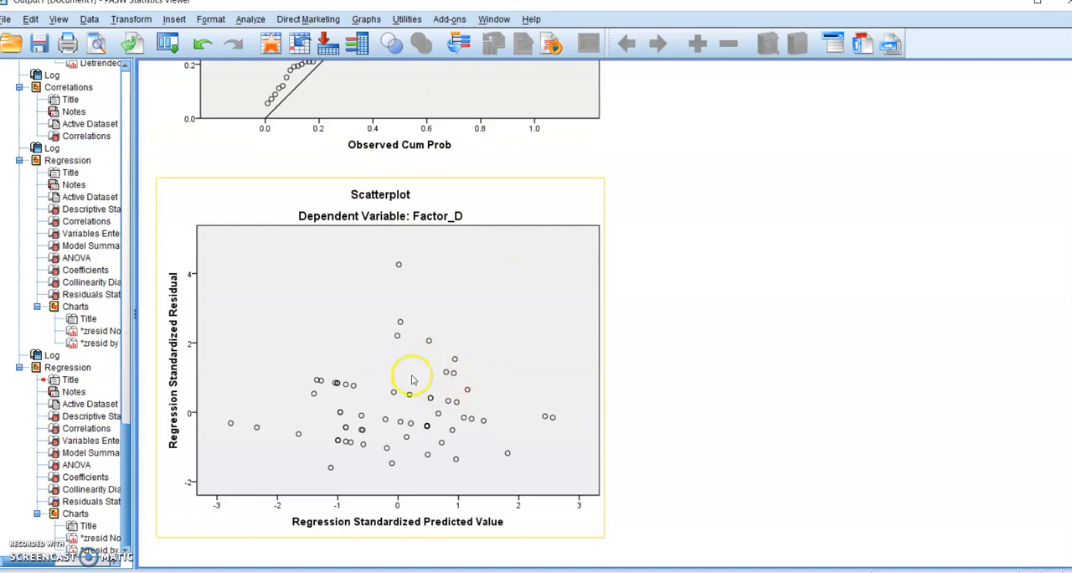
scroll(413, 382, "up", 5)
scroll(415, 382, "up", 3)
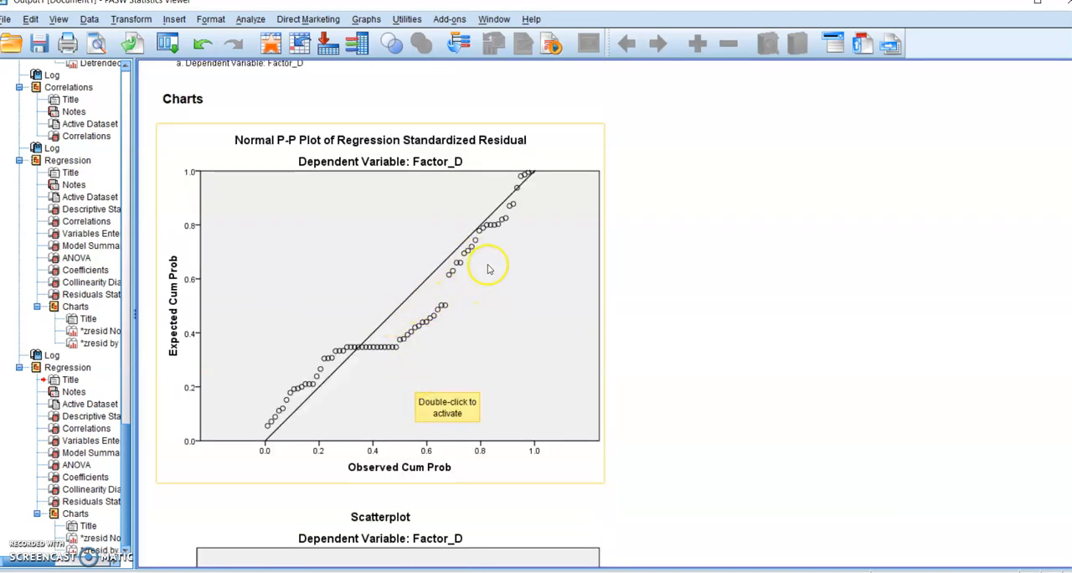
scroll(482, 293, "up", 5)
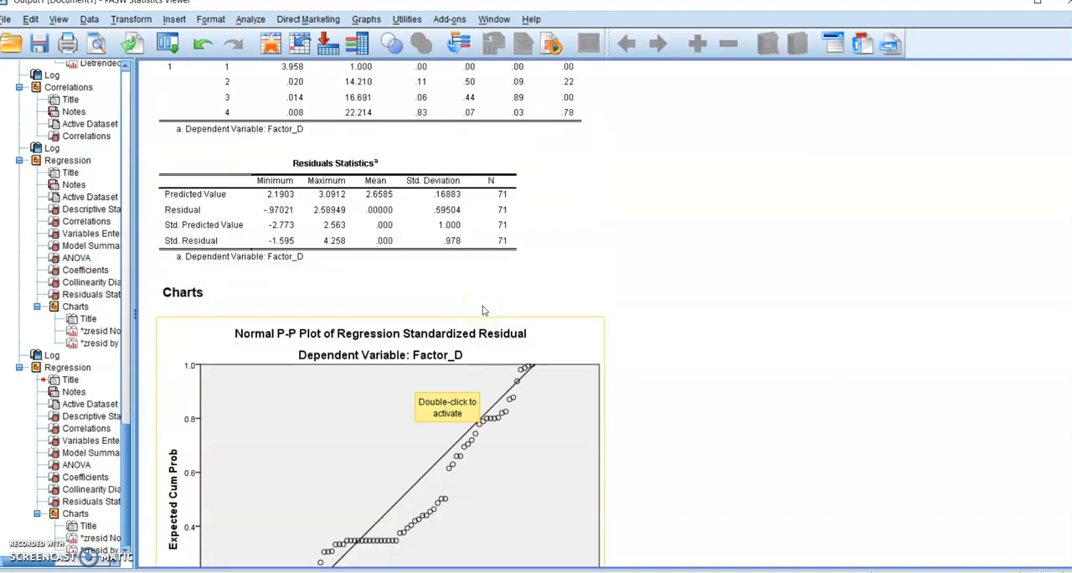
scroll(482, 310, "down", 5)
scroll(666, 333, "down", 8)
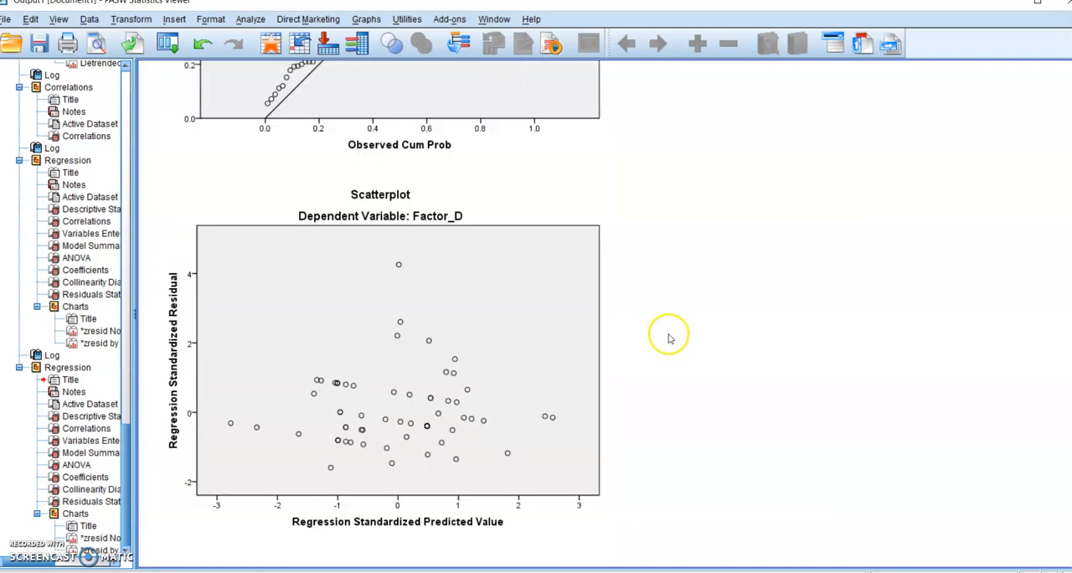
scroll(485, 265, "up", 13)
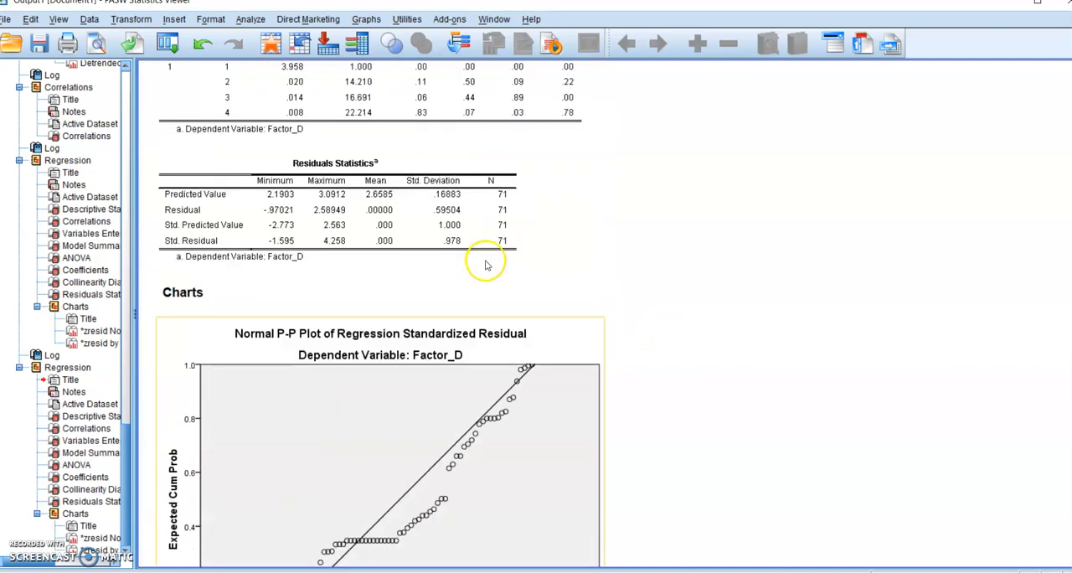
scroll(486, 265, "up", 5)
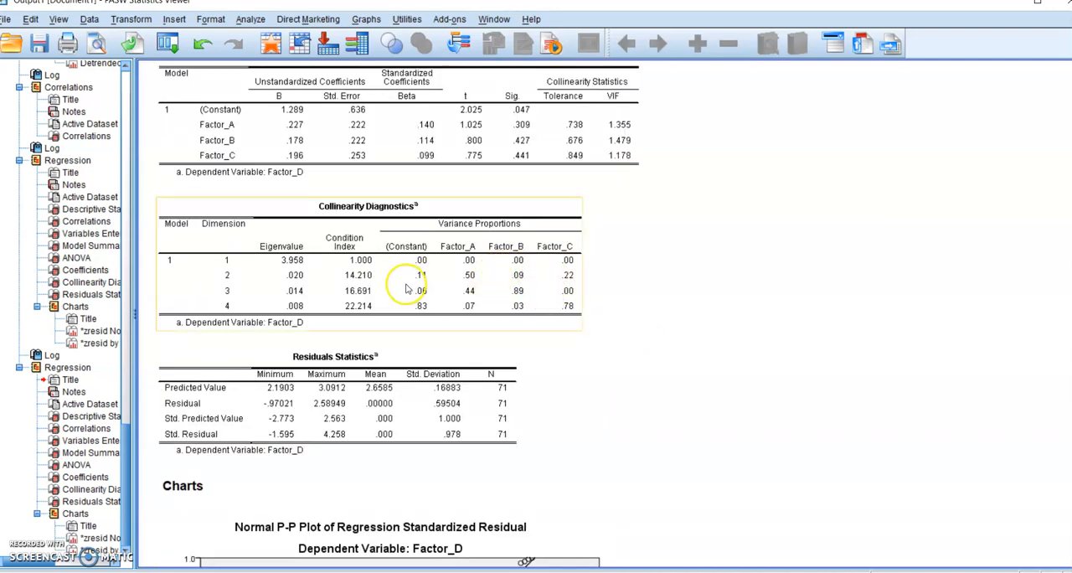
- Review the multiple regression's coefficients and correlations, the simple regression's coefficients, and the two-tailed Pearson correlations among the four factors
scroll(406, 289, "up", 5)
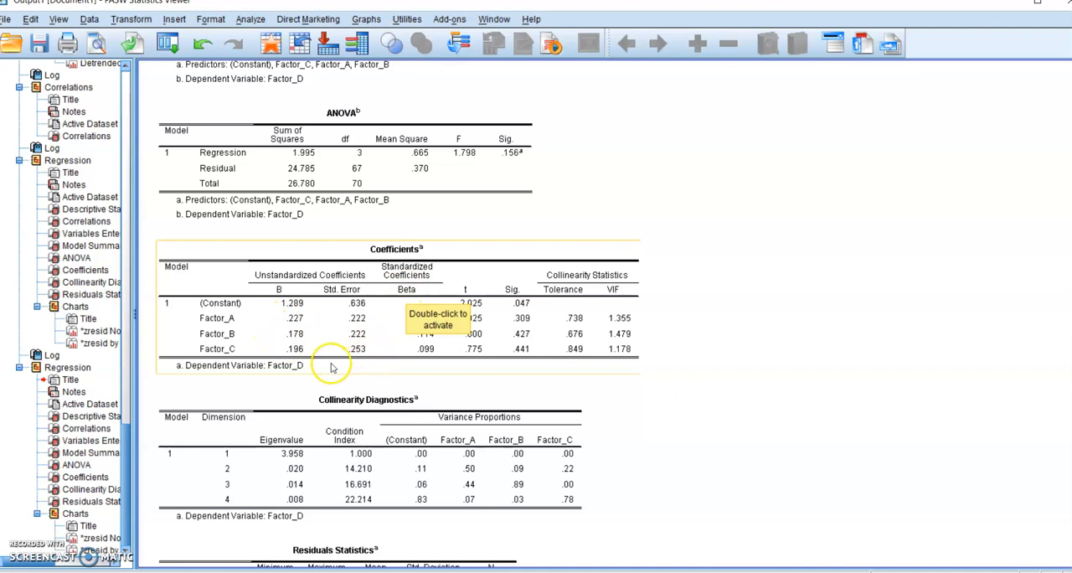
scroll(310, 356, "up", 10)
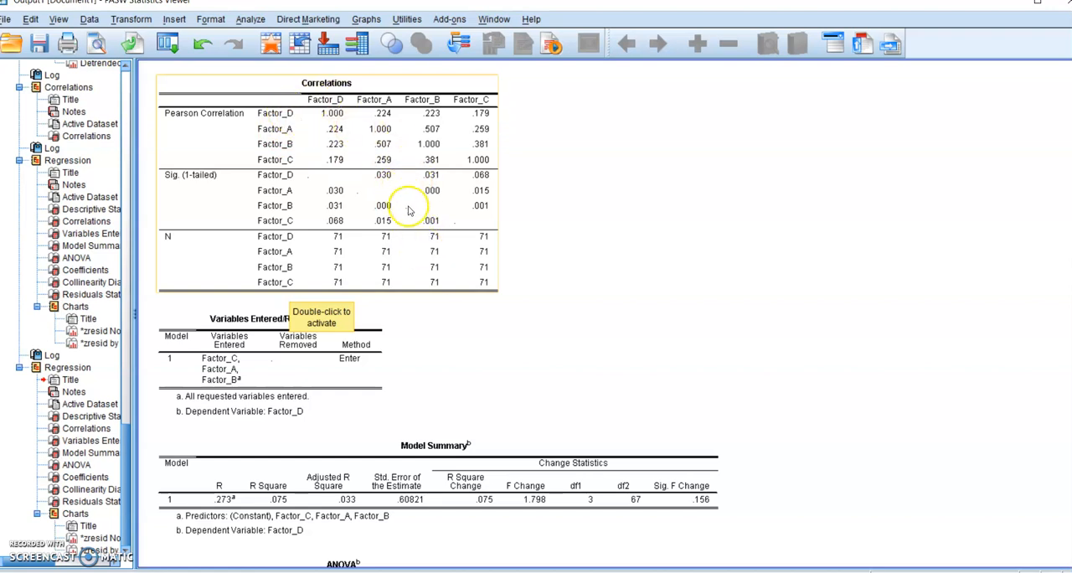
scroll(410, 218, "up", 18)
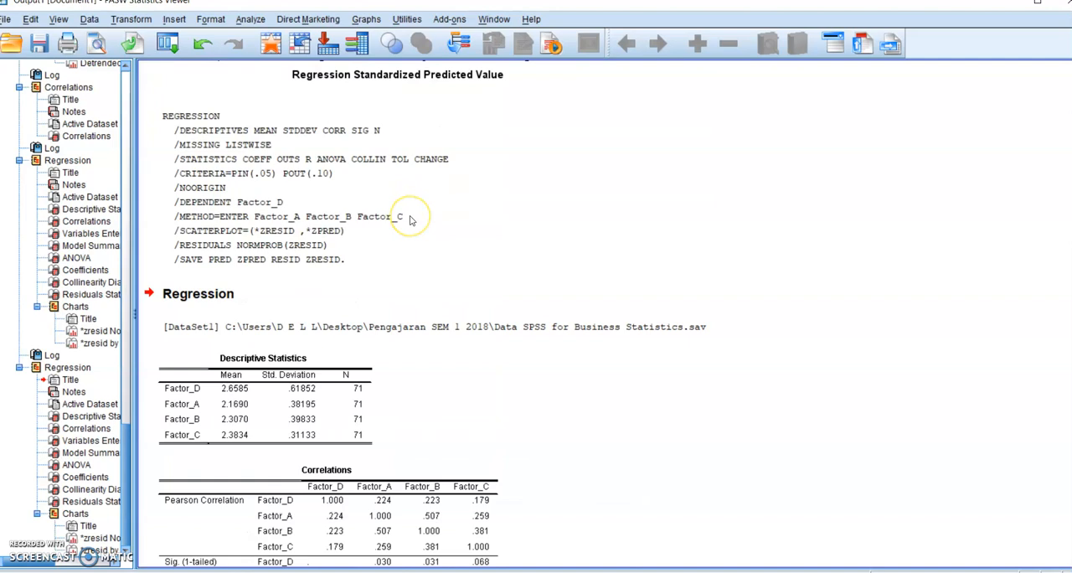
scroll(411, 221, "up", 20)
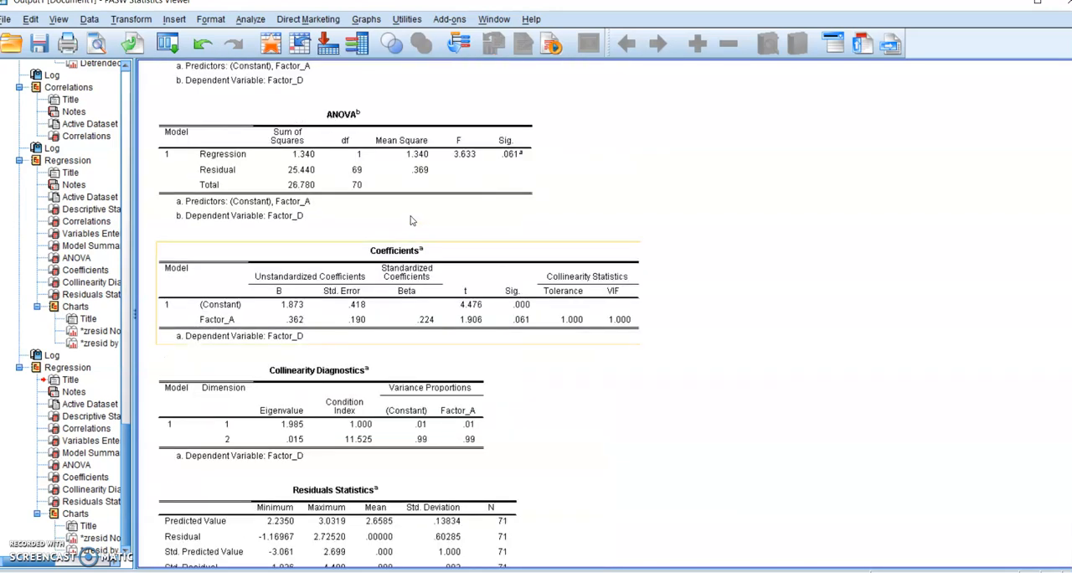
scroll(410, 221, "up", 6)
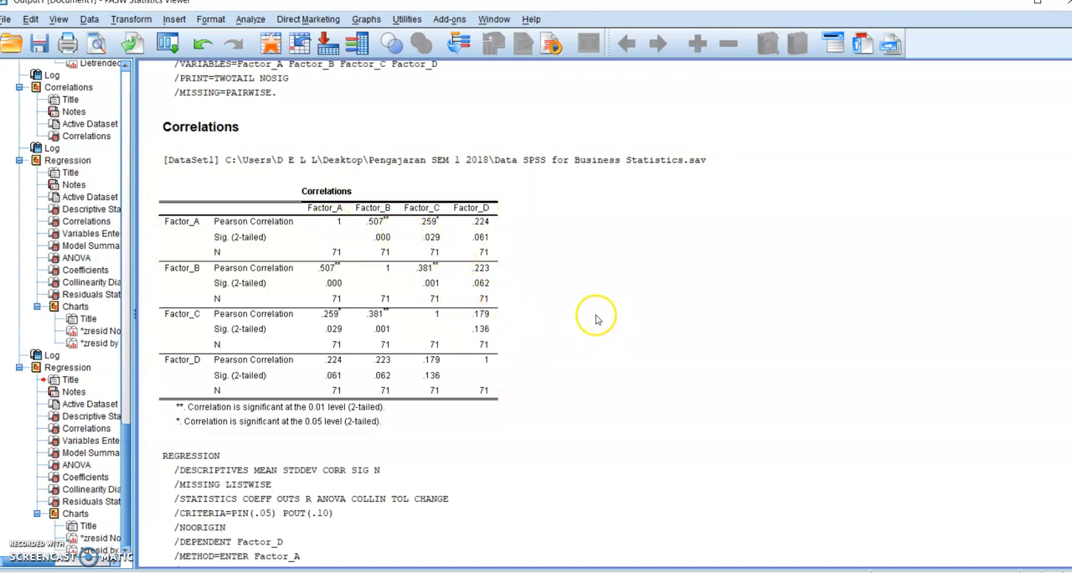
- Rerun the linear regression with Factor_C as the dependent variable and only Factor_A and Factor_B as independent variables
left_click(169, 44)
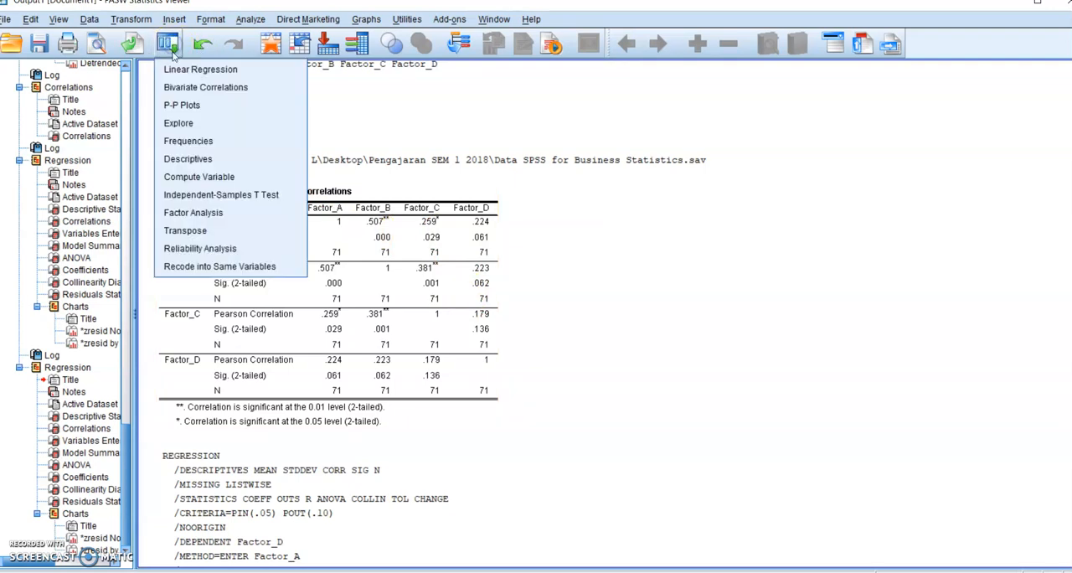
left_click(182, 72)
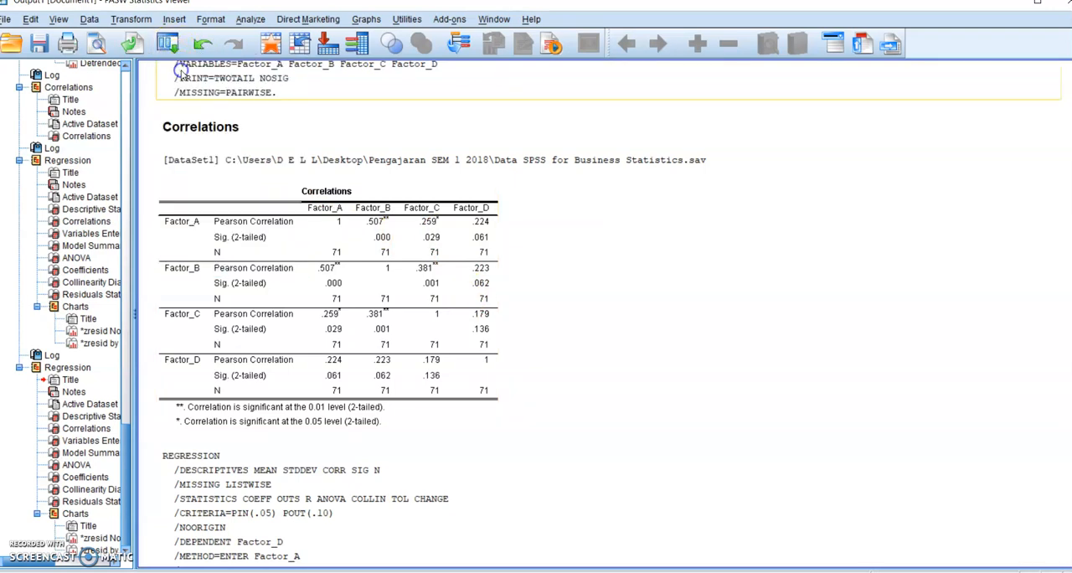
left_click(559, 186)
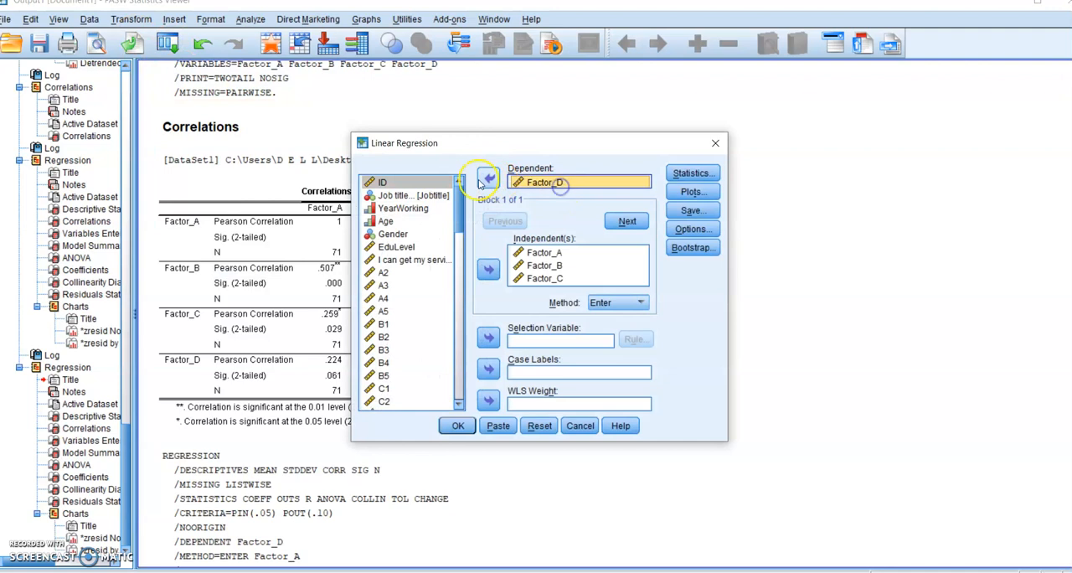
left_click(488, 177)
left_click(540, 279)
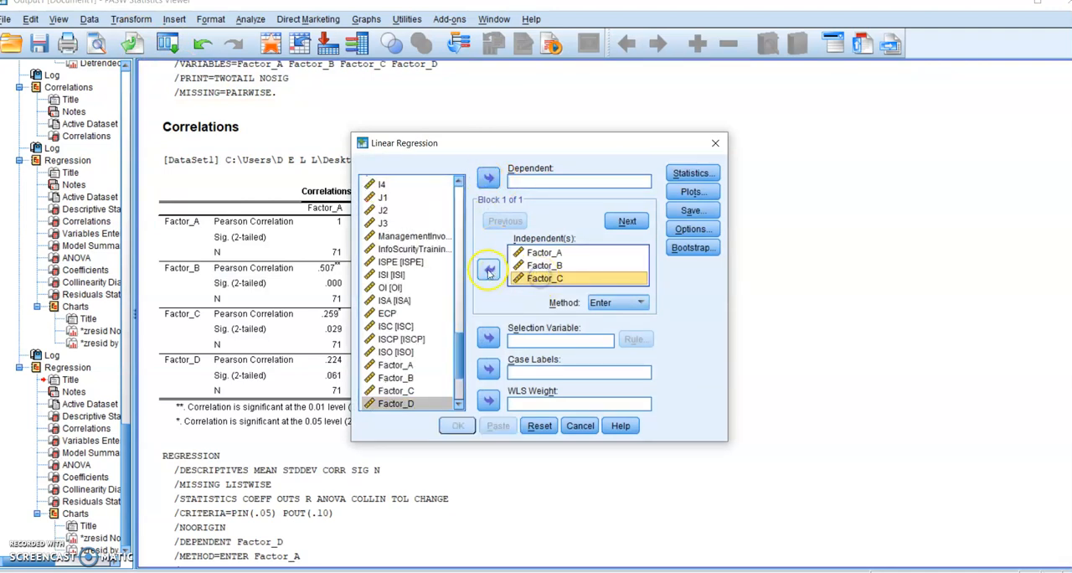
left_click(489, 269)
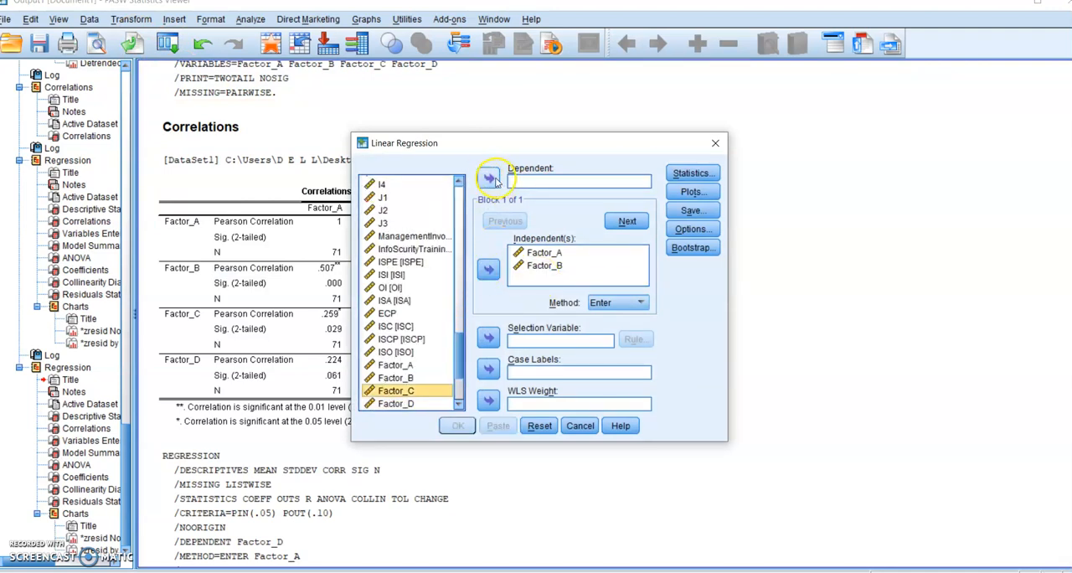
left_click(489, 179)
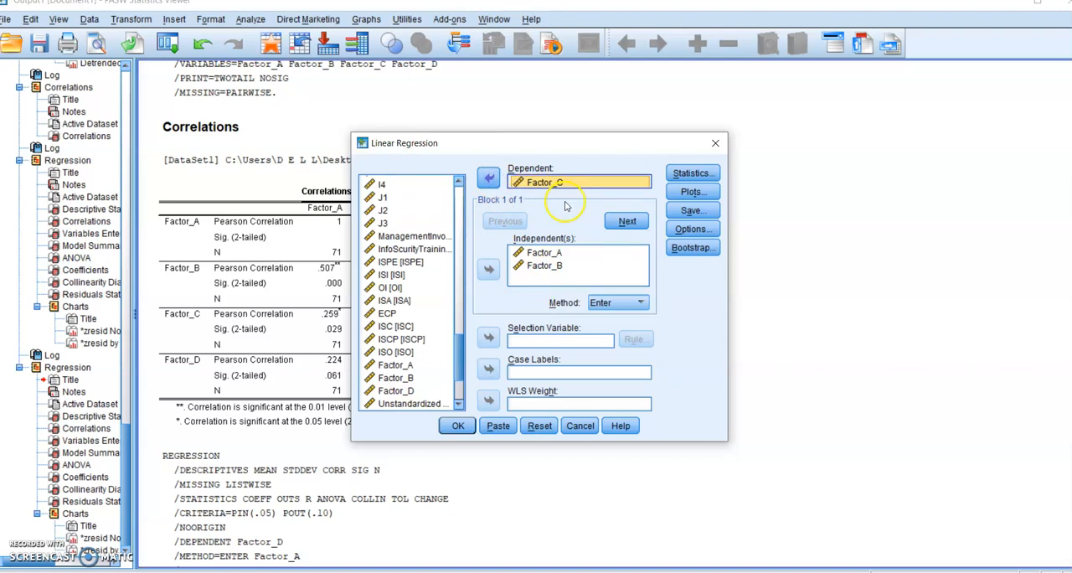
left_click(457, 425)
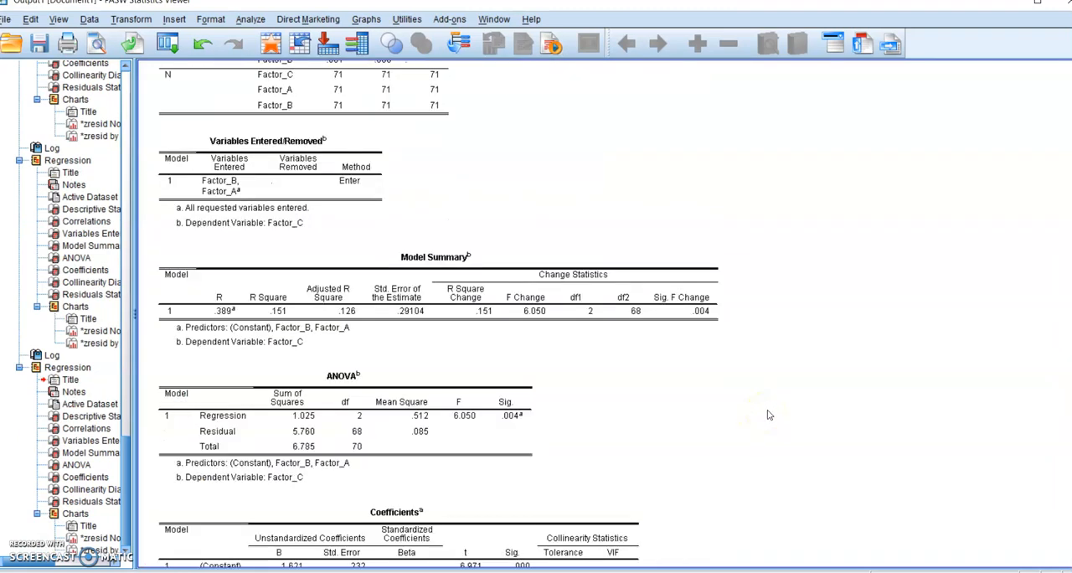
- Examine the Descriptive Statistics, Correlations and Model Summary tables of the regression of Factor_C on Factor_A and Factor_B
scroll(670, 370, "up", 1)
left_click(670, 370)
scroll(658, 360, "up", 3)
left_click(390, 272)
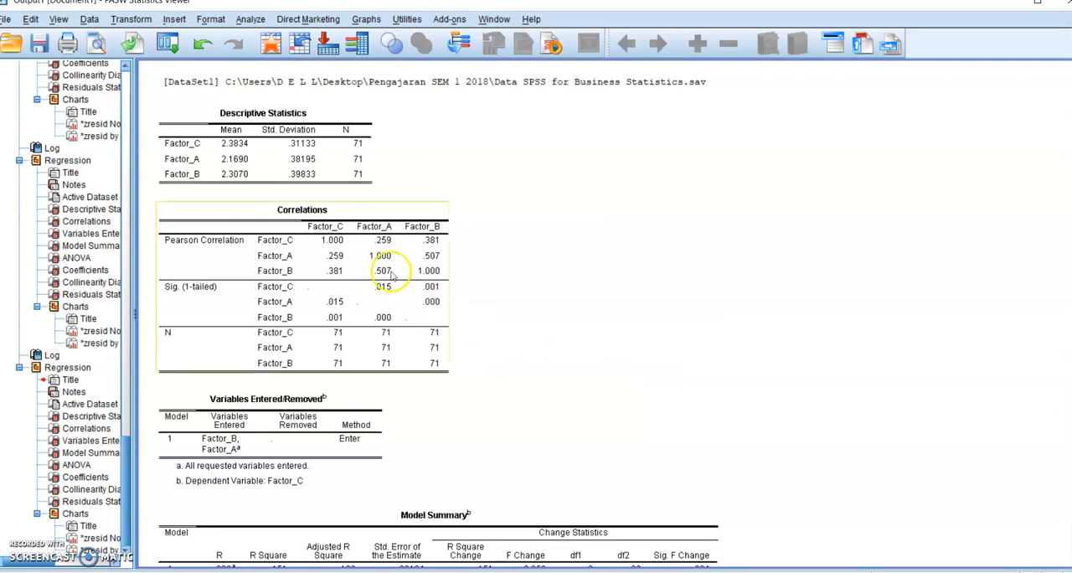
scroll(410, 277, "down", 3)
left_click(427, 278)
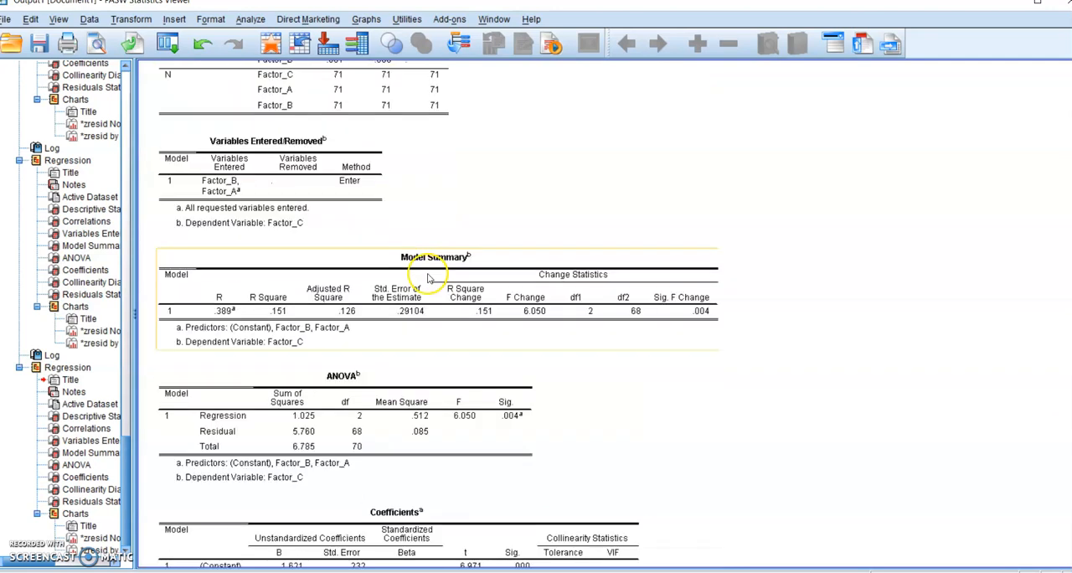
- Examine the Factor_C regression's ANOVA significance, coefficients, collinearity and residuals statistics, and compare them with its model summary and correlations
scroll(427, 278, "down", 3)
left_click(513, 164)
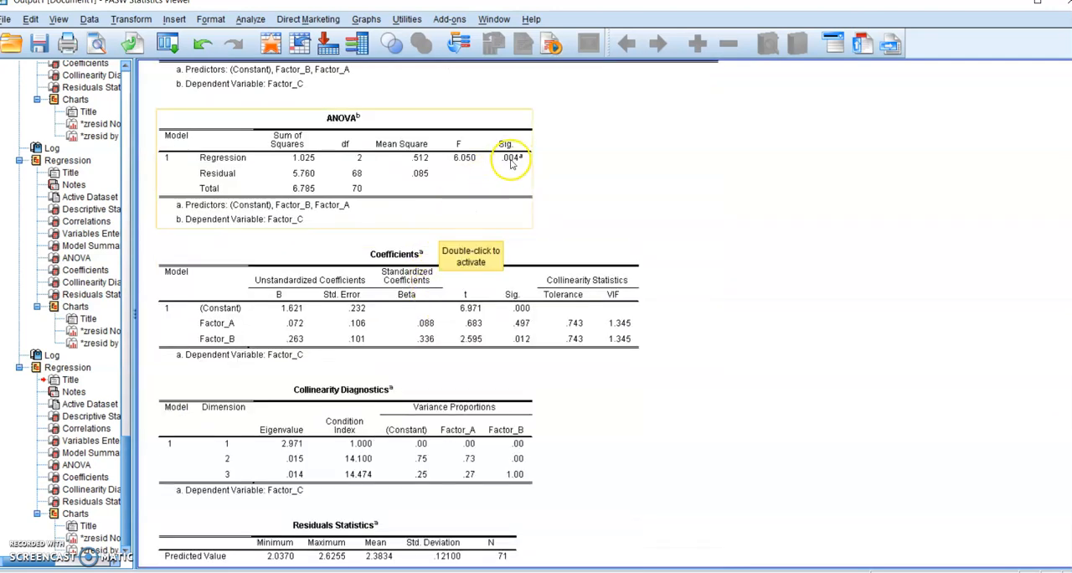
left_click(498, 276)
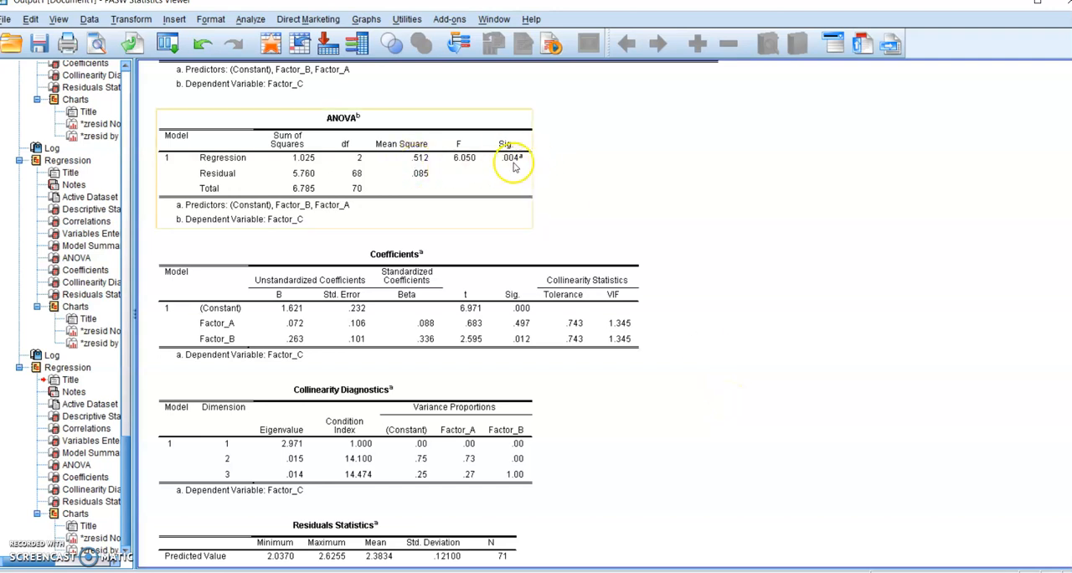
scroll(699, 334, "down", 3)
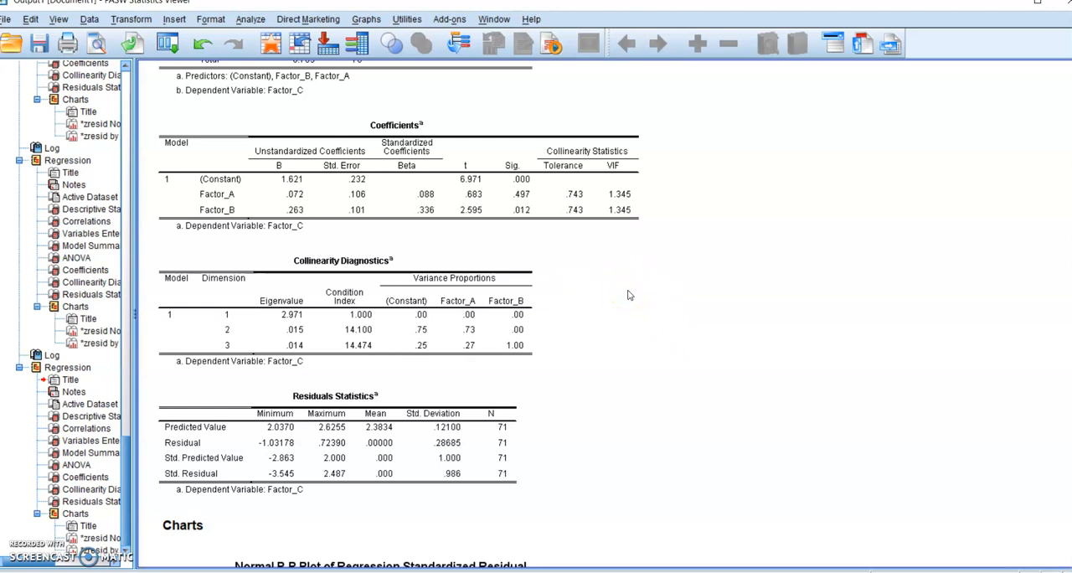
scroll(622, 291, "up", 7)
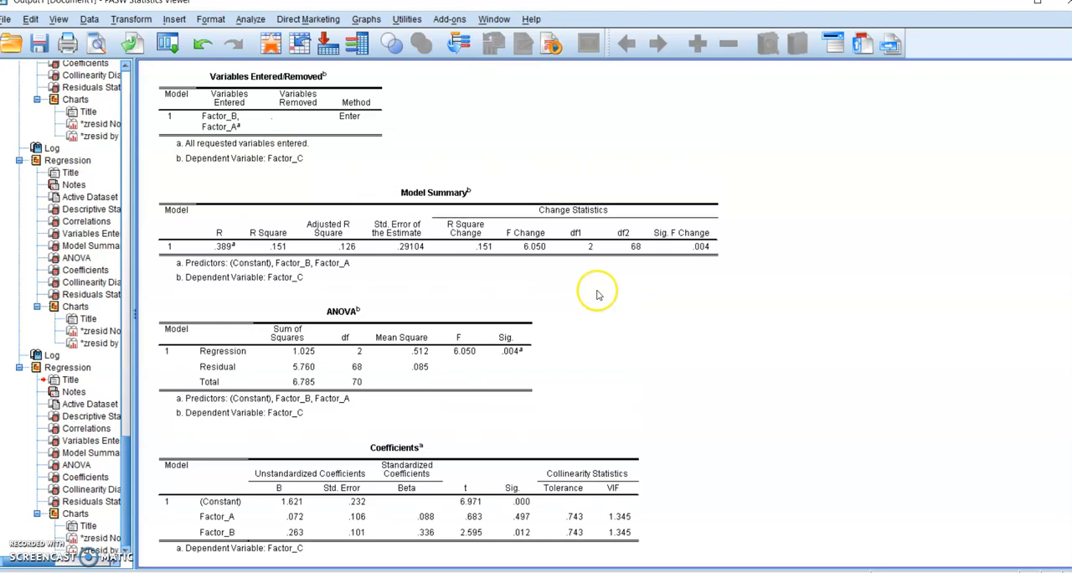
scroll(612, 295, "up", 4)
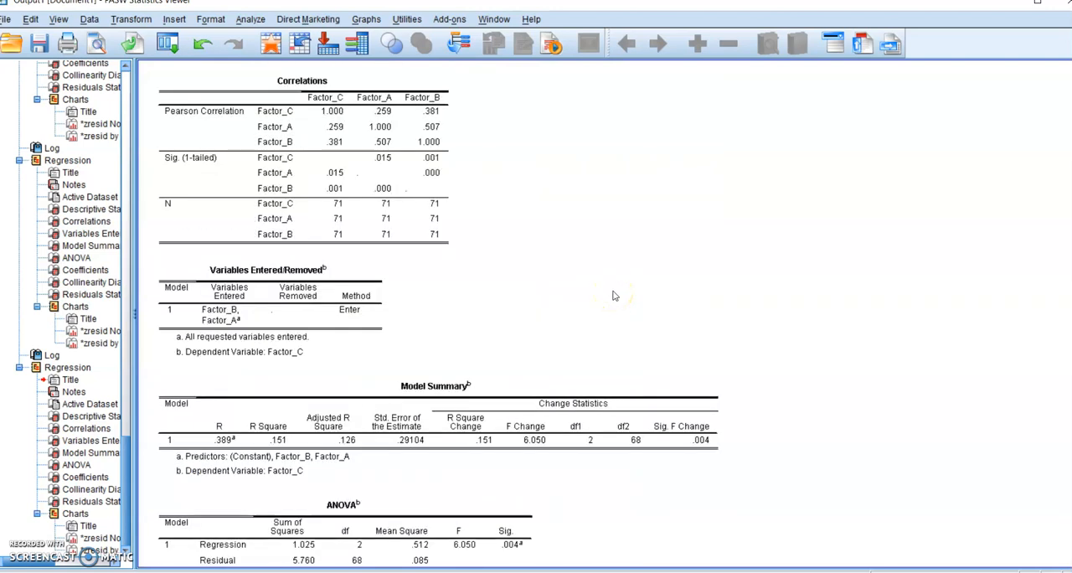